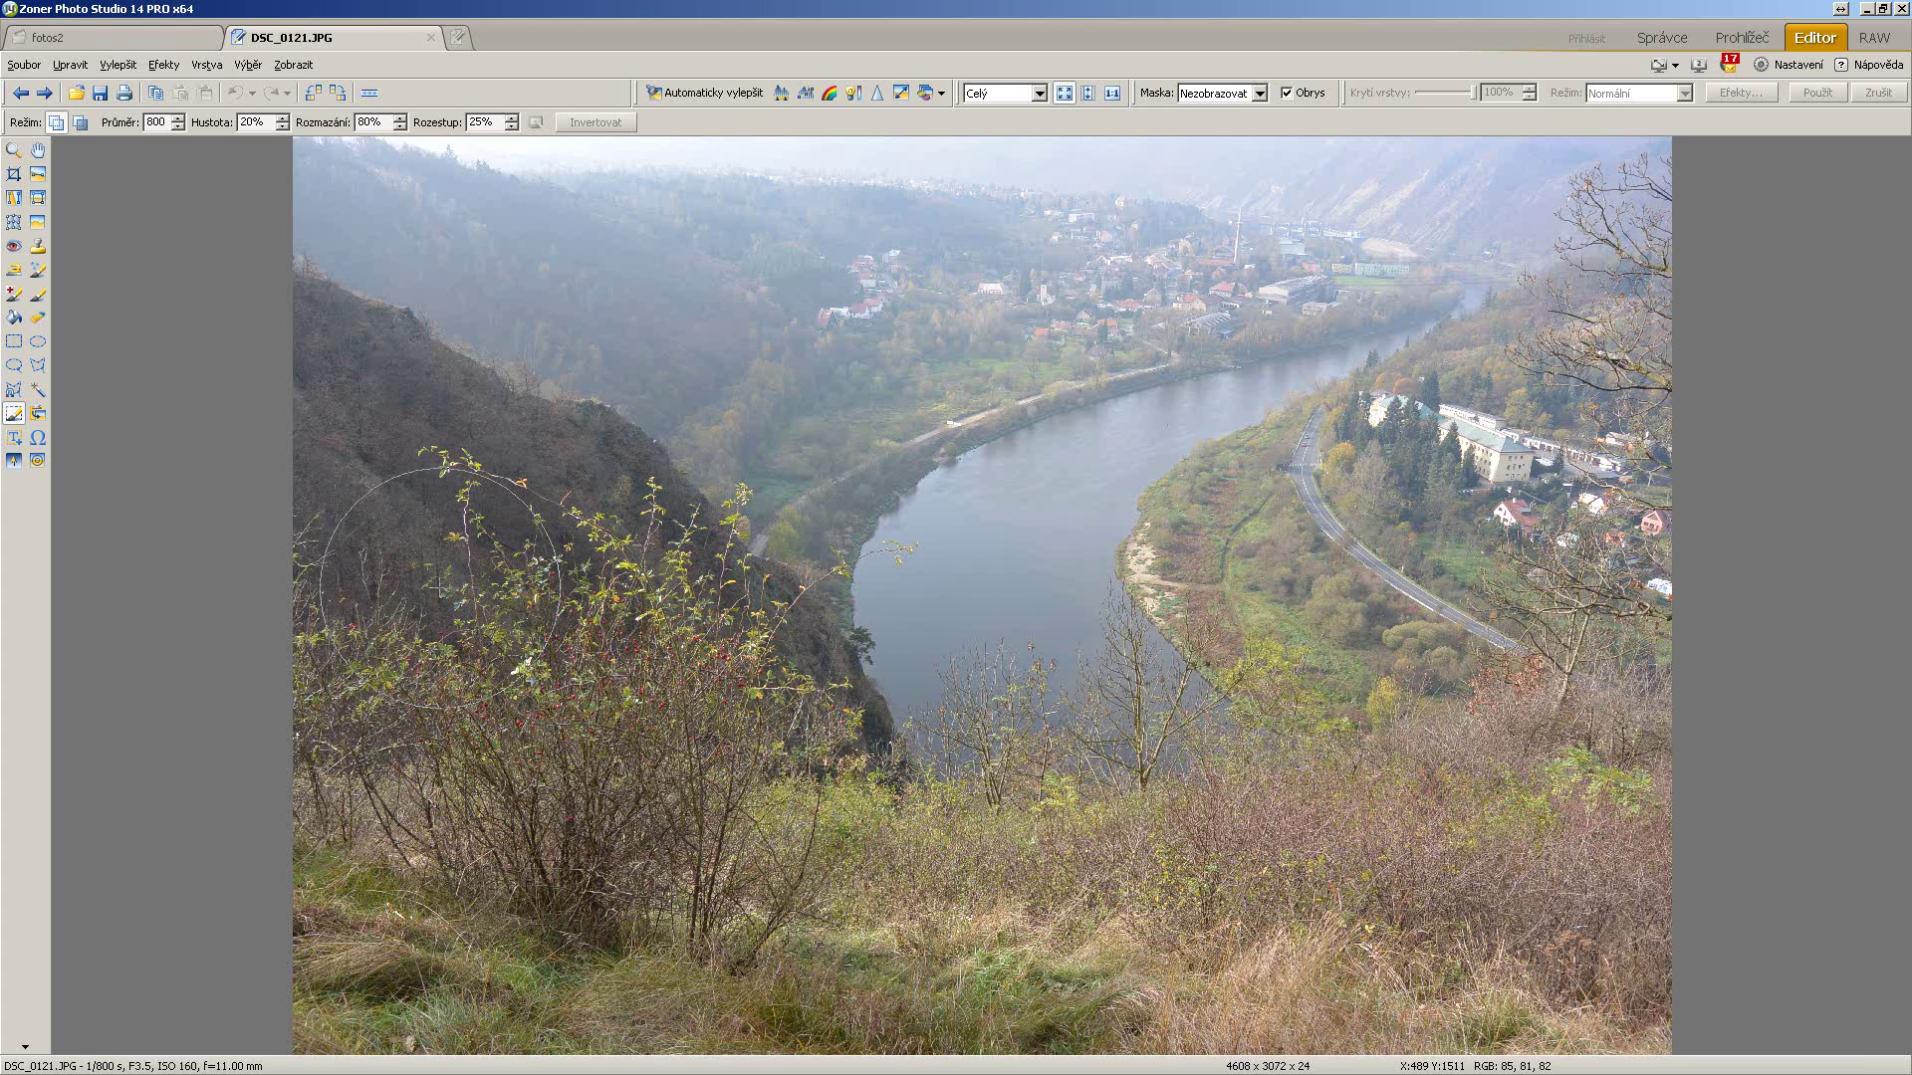
Step: Start a Curves adjustment and shape an S-curve with points at about input 105, output 68 and input 187, output 190
{"action": "key", "text": "ctrl+m"}
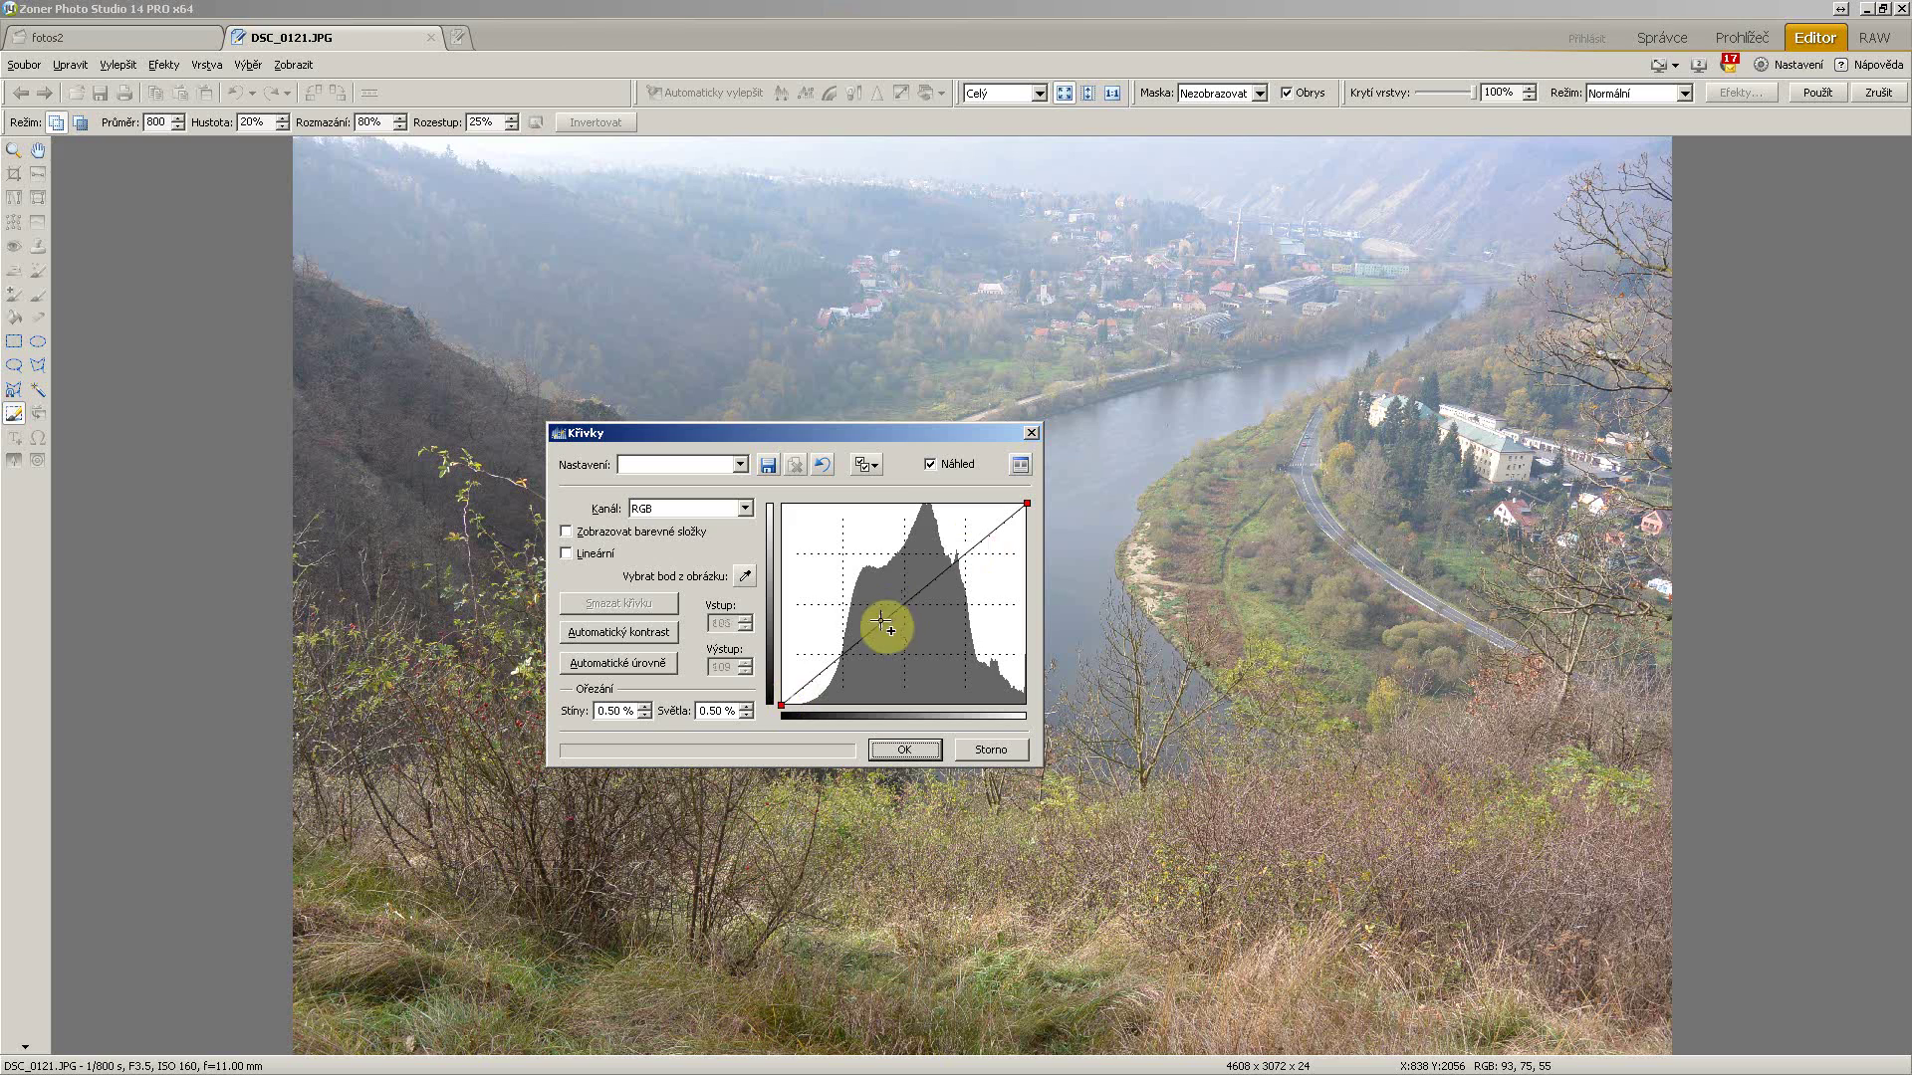
{"action": "left_click_drag", "start_coordinate": [873, 629], "coordinate": [880, 654]}
{"action": "left_click_drag", "start_coordinate": [964, 569], "coordinate": [960, 554]}
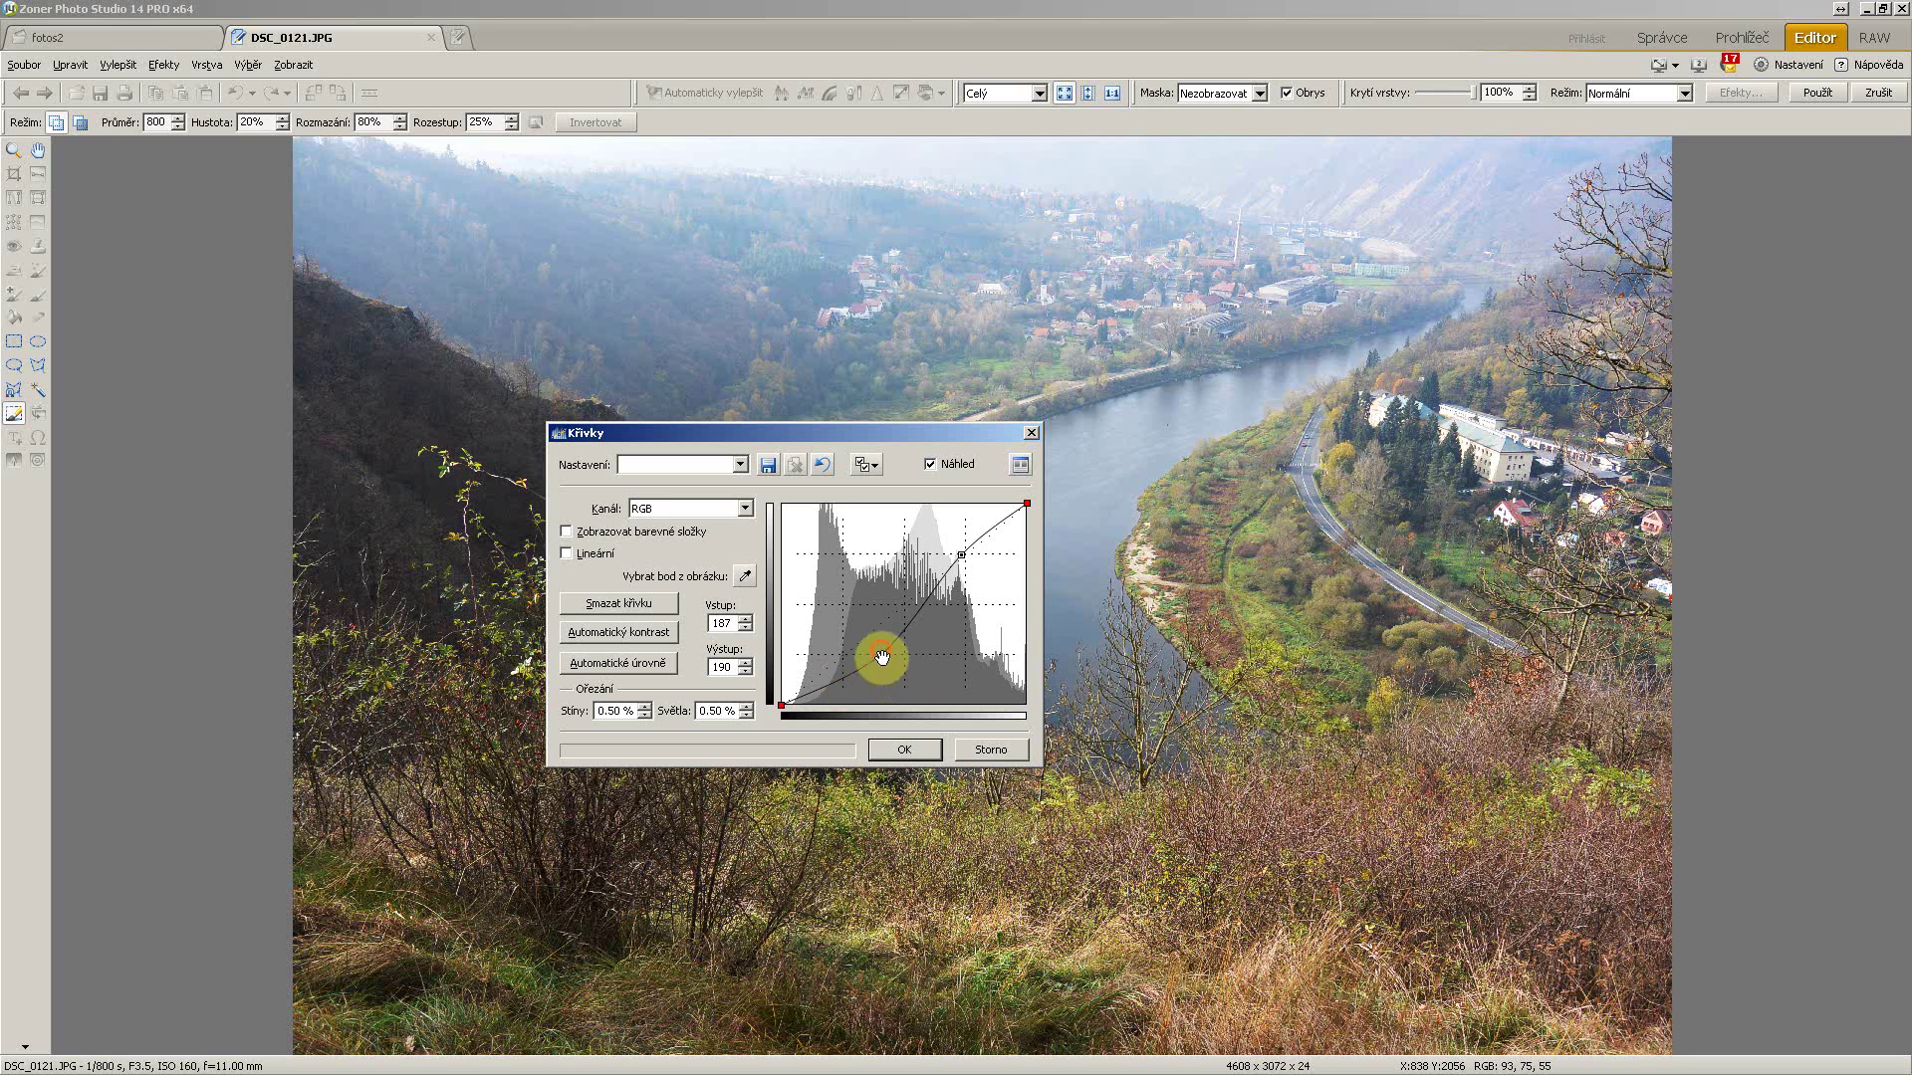
{"action": "left_click_drag", "start_coordinate": [881, 655], "coordinate": [882, 651]}
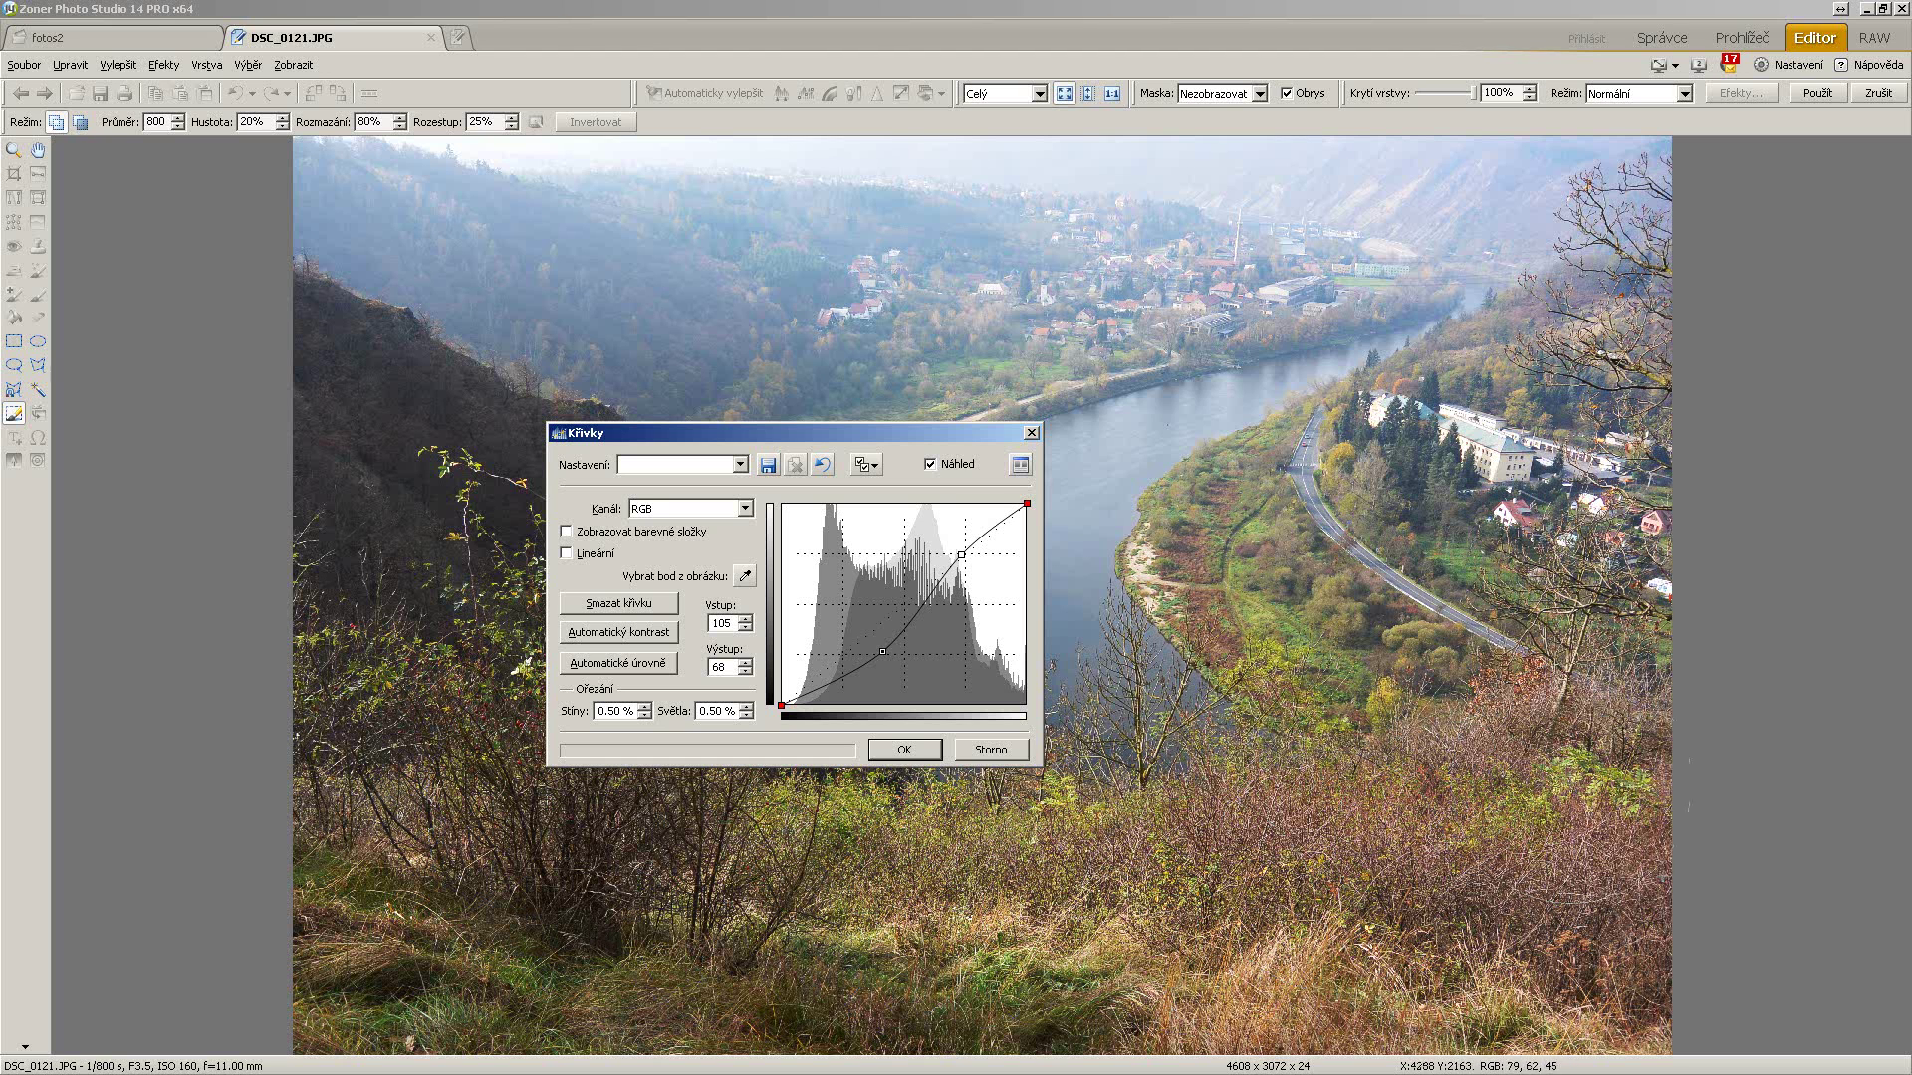
Step: Activate the selection brush with density 100% and blur 20%, moving the Curves dialog off the dark hillside
{"action": "left_click_drag", "start_coordinate": [904, 439], "coordinate": [731, 528]}
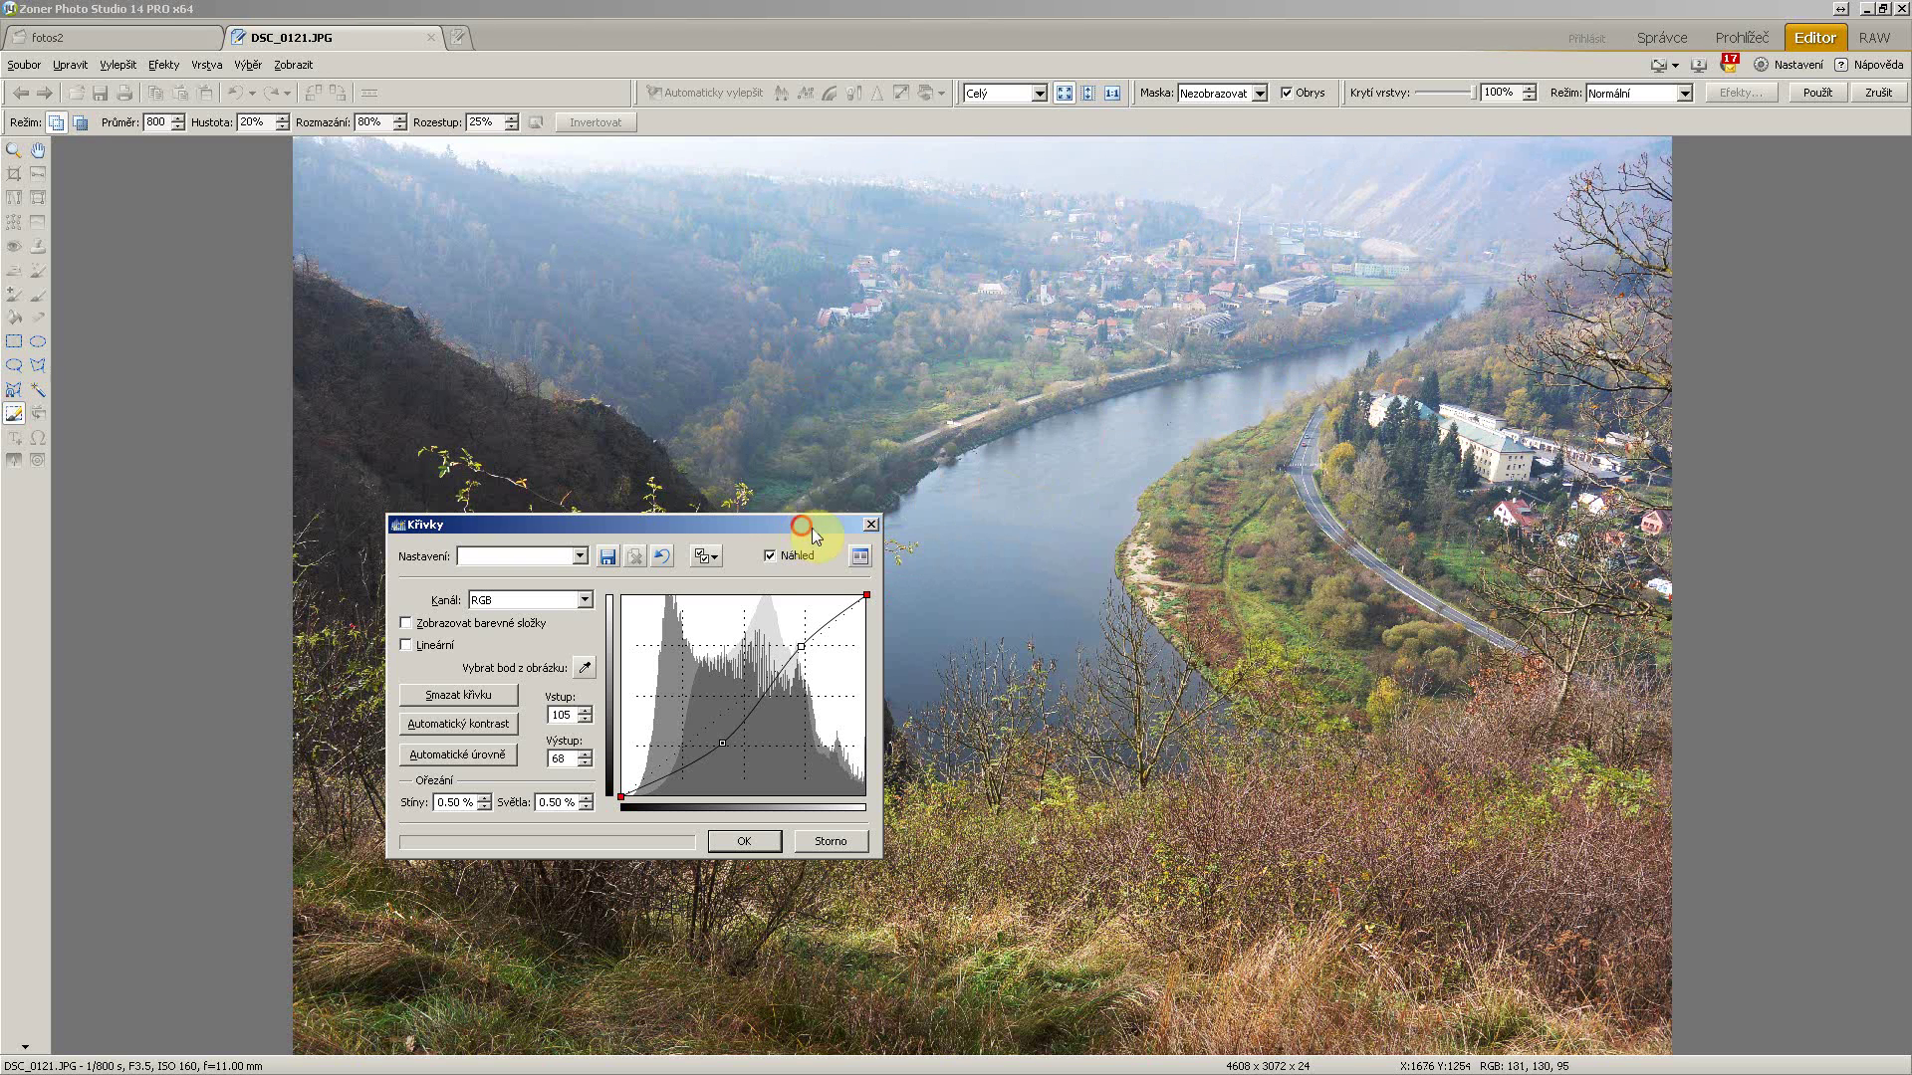
{"action": "left_click_drag", "start_coordinate": [1495, 251], "coordinate": [1525, 223]}
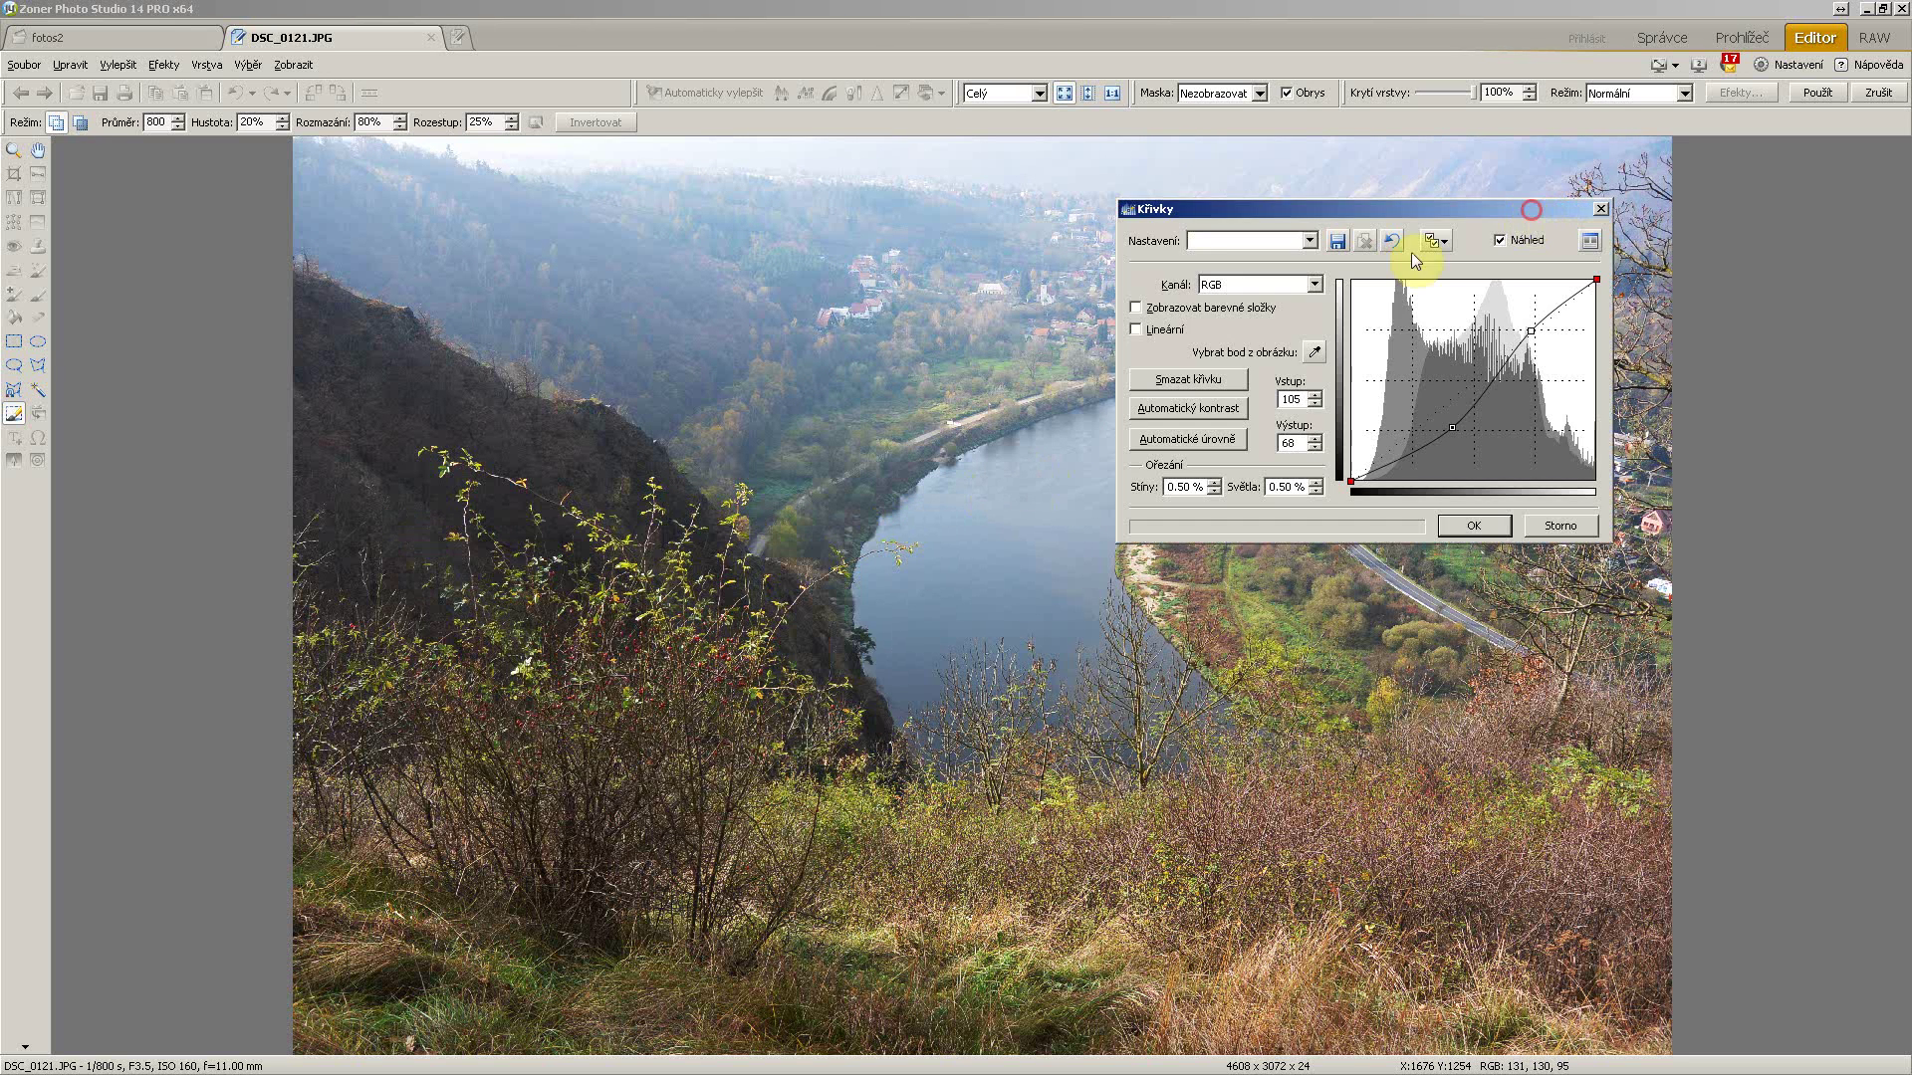
{"action": "left_click", "coordinate": [22, 418]}
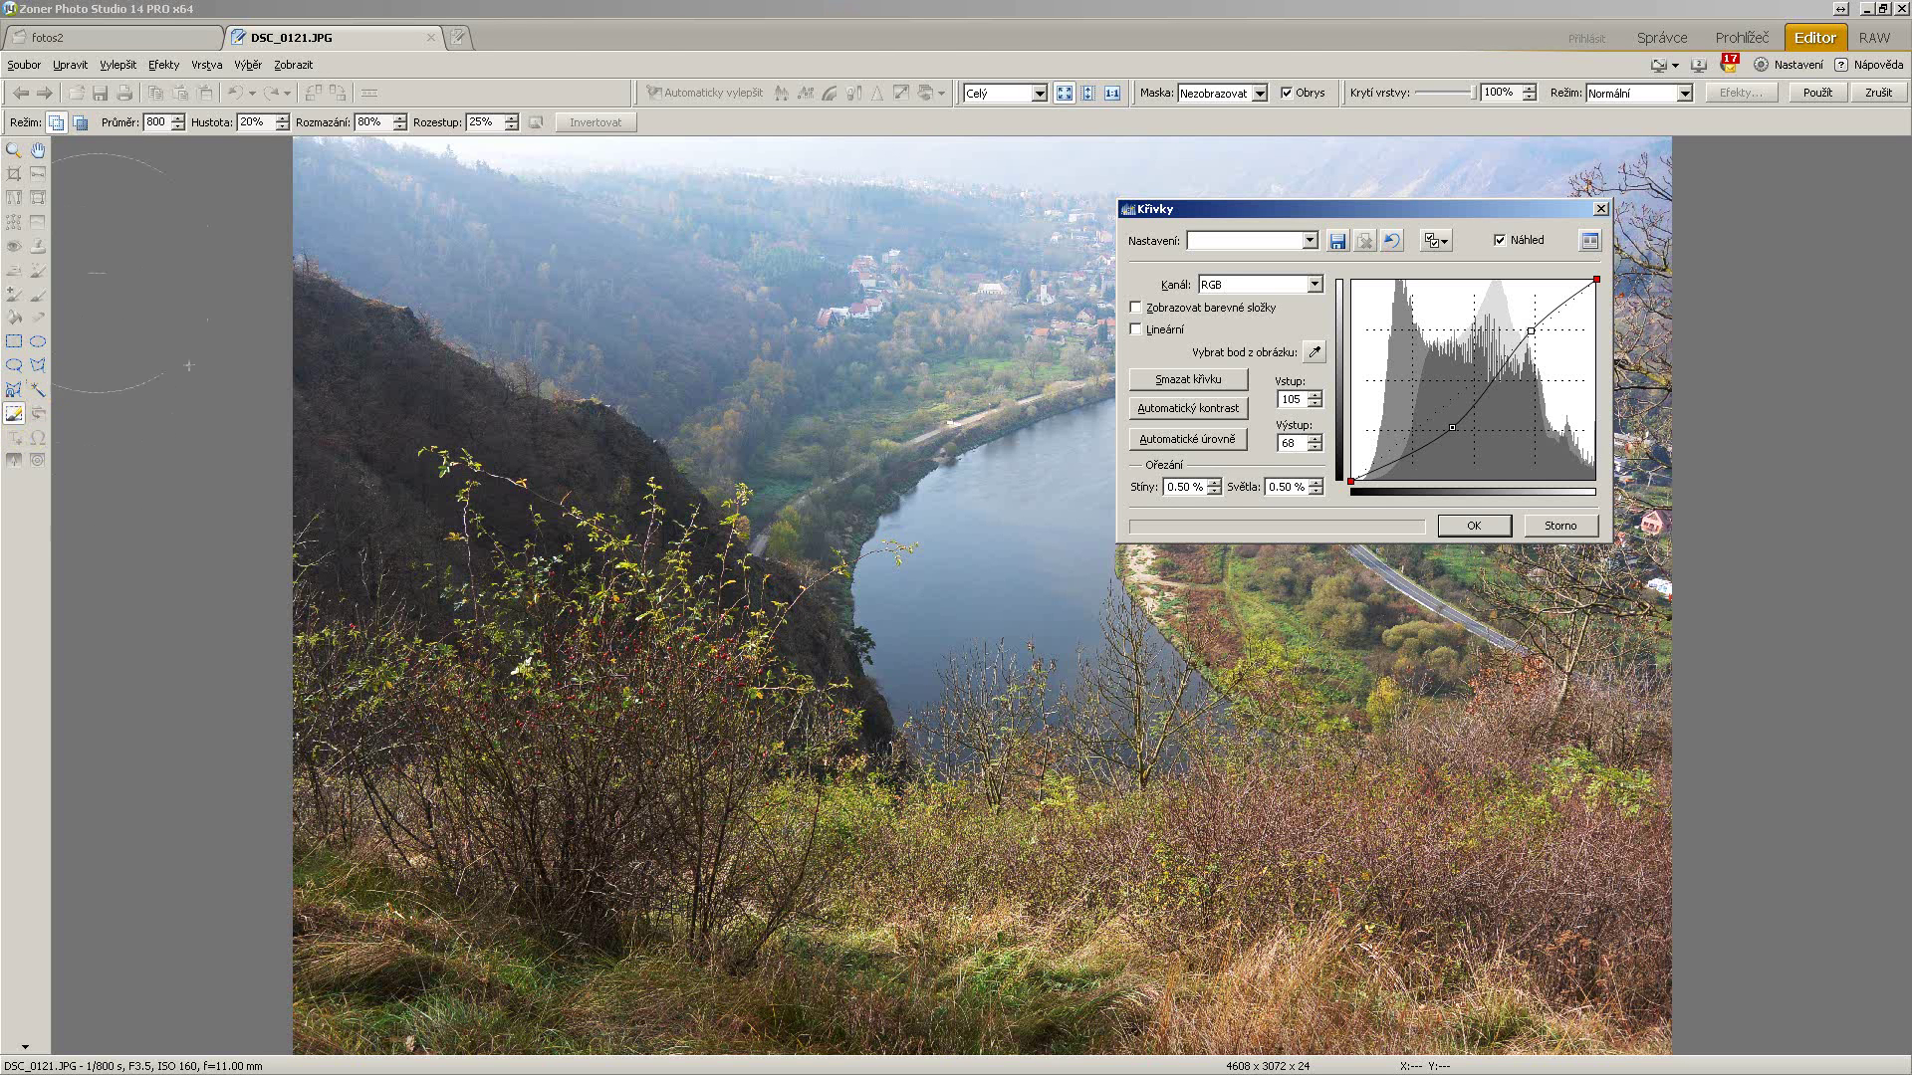
{"action": "left_click", "coordinate": [151, 122]}
{"action": "double_click", "coordinate": [151, 121]}
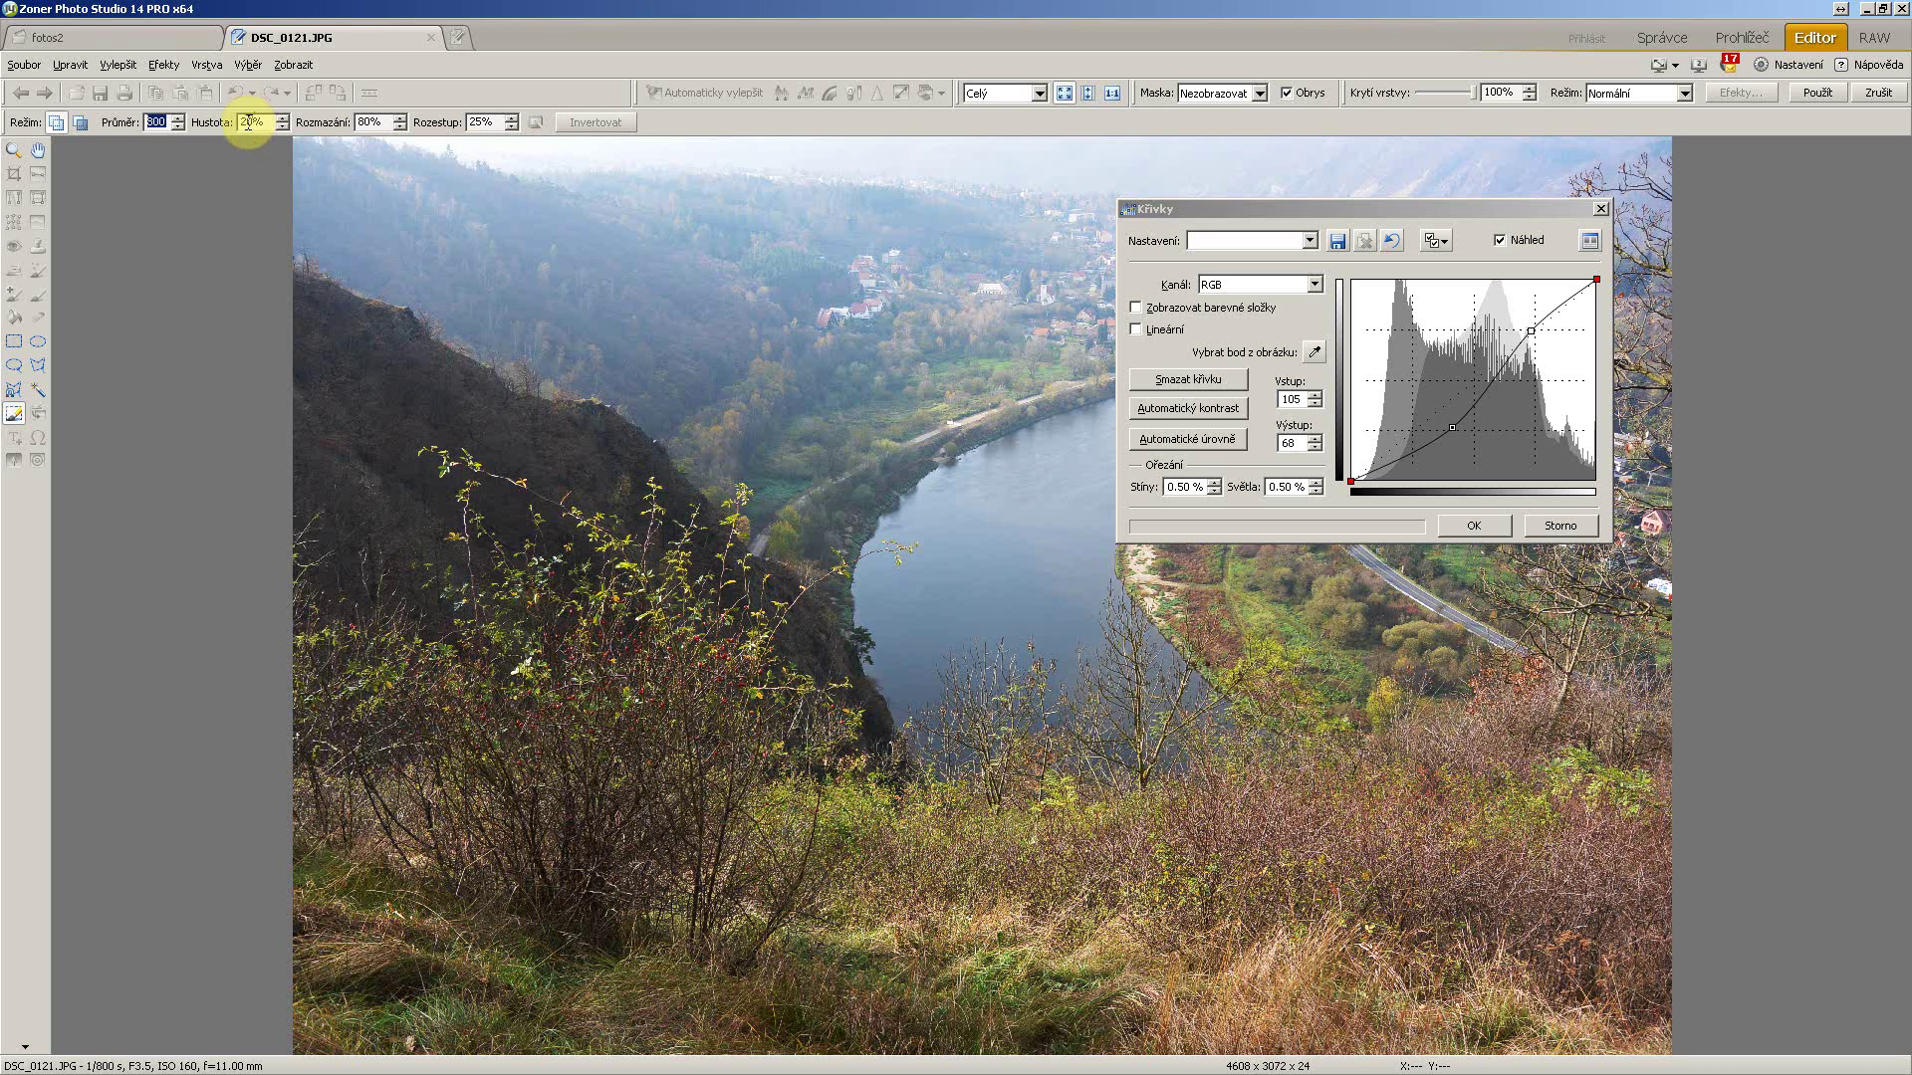
{"action": "double_click", "coordinate": [246, 121]}
{"action": "type", "text": "100"}
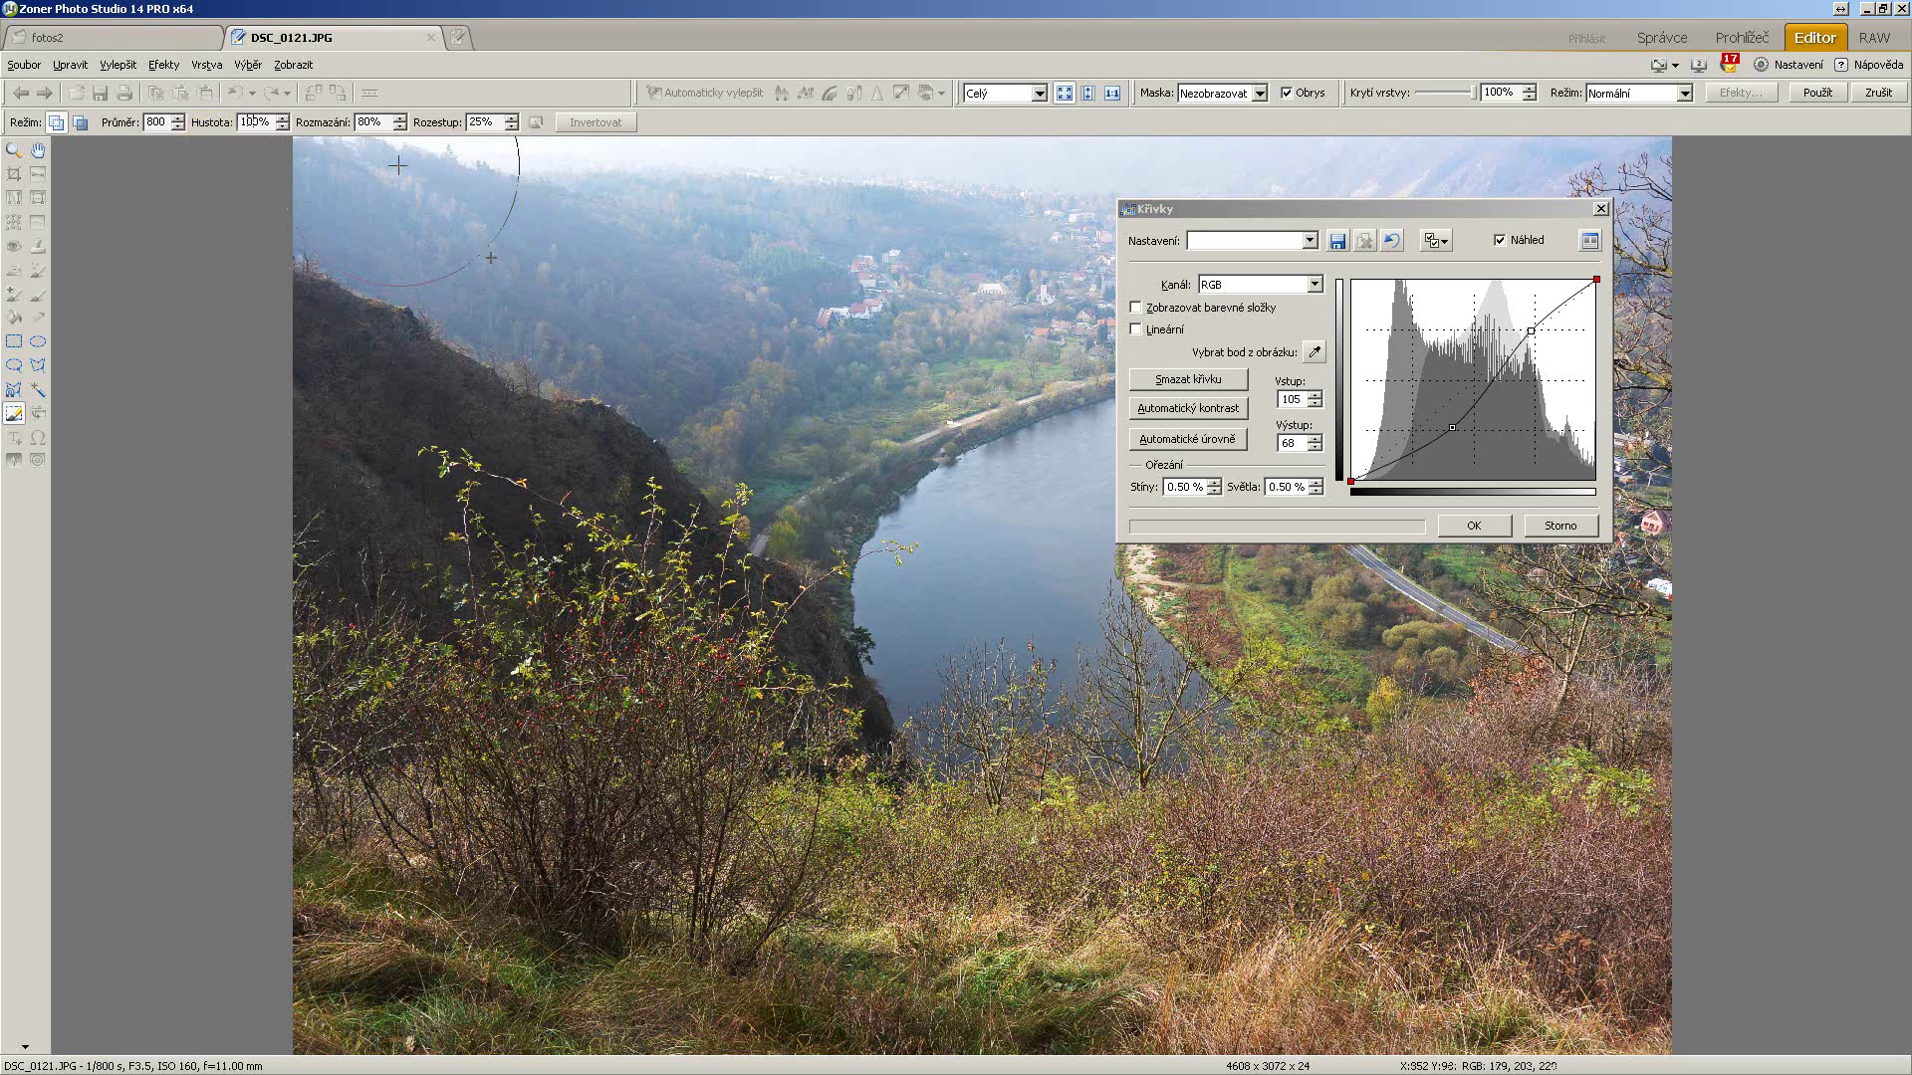
{"action": "double_click", "coordinate": [369, 123]}
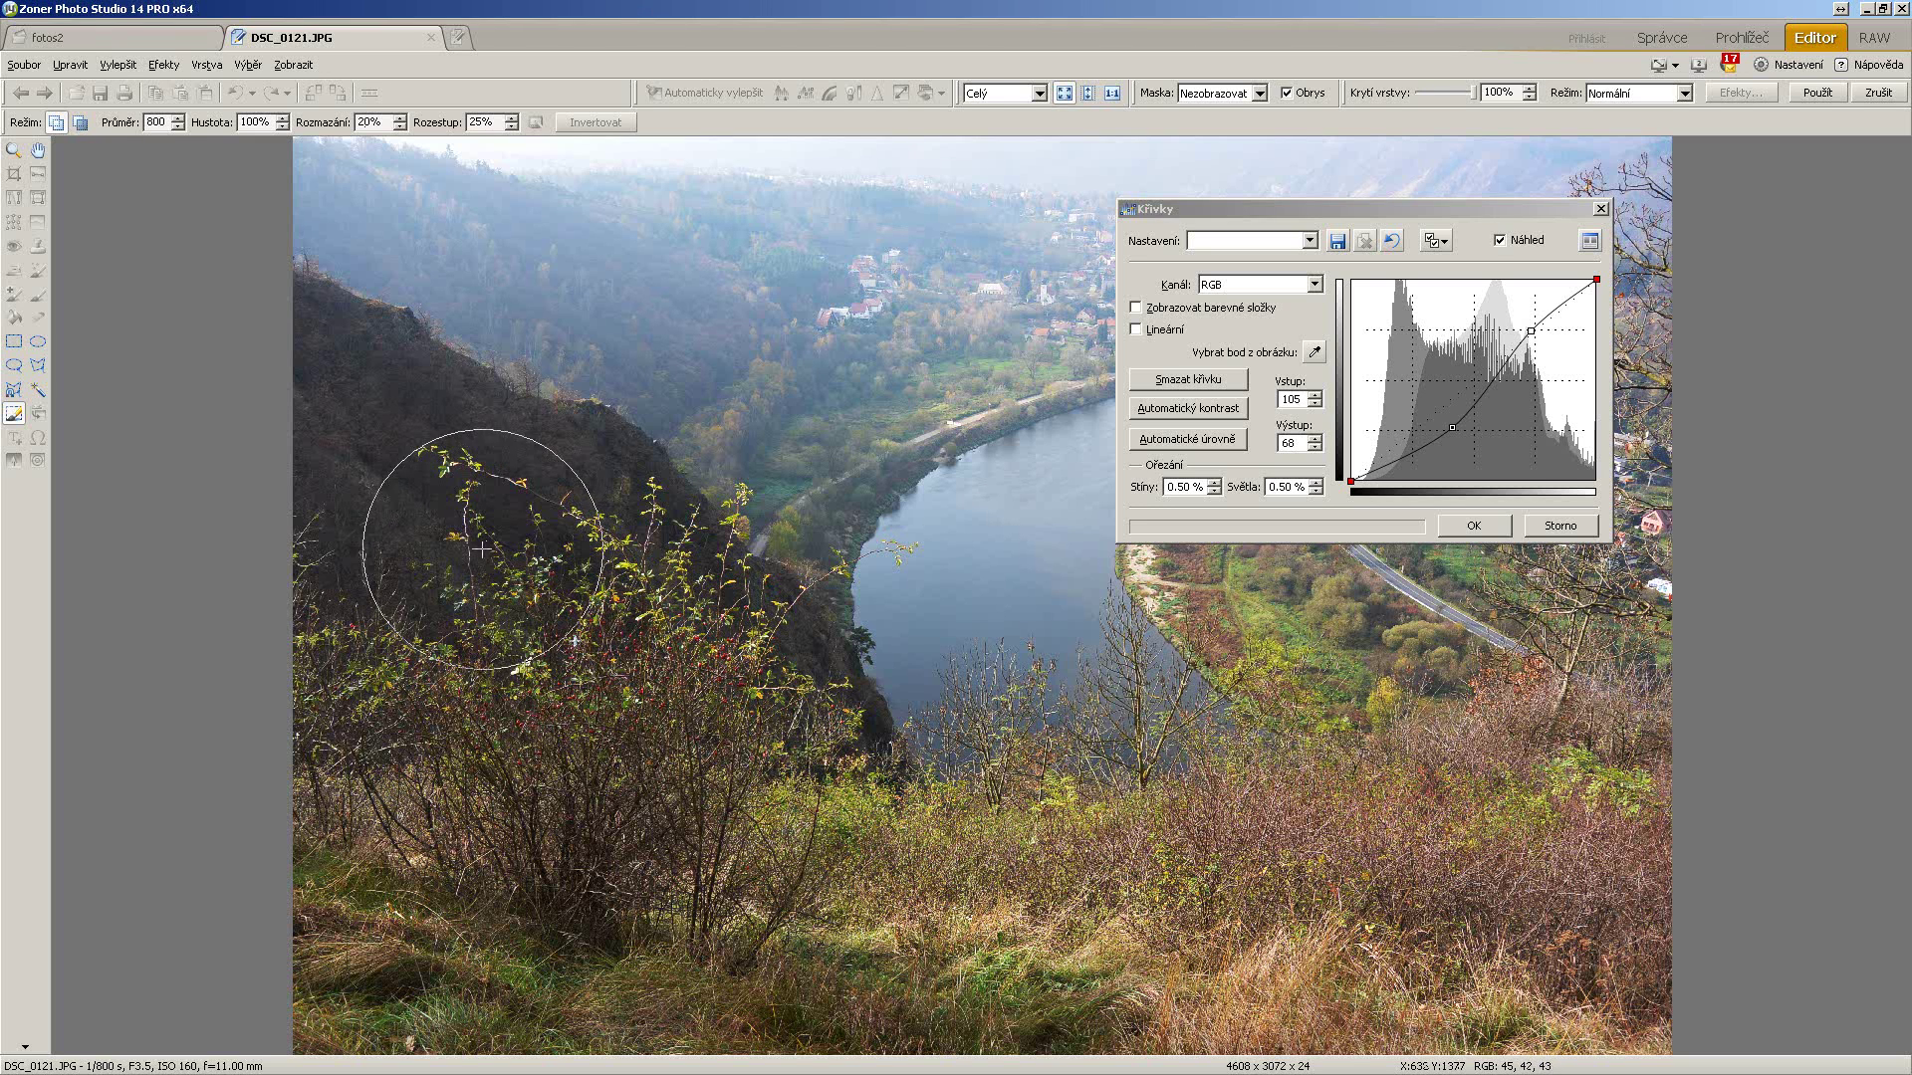
Step: Paint the selection mask over the dark hillside and along the grassy foreground to the photo's far edge
{"action": "mouse_move", "coordinate": [468, 527]}
{"action": "left_mouse_down"}
{"action": "mouse_move", "coordinate": [667, 757]}
{"action": "mouse_move", "coordinate": [726, 787]}
{"action": "mouse_move", "coordinate": [767, 717]}
{"action": "mouse_move", "coordinate": [712, 672]}
{"action": "left_mouse_up"}
{"action": "mouse_move", "coordinate": [802, 762]}
{"action": "left_mouse_down"}
{"action": "mouse_move", "coordinate": [737, 617]}
{"action": "mouse_move", "coordinate": [662, 558]}
{"action": "mouse_move", "coordinate": [570, 519]}
{"action": "mouse_move", "coordinate": [527, 467]}
{"action": "mouse_move", "coordinate": [456, 479]}
{"action": "mouse_move", "coordinate": [348, 409]}
{"action": "mouse_move", "coordinate": [338, 549]}
{"action": "mouse_move", "coordinate": [478, 787]}
{"action": "mouse_move", "coordinate": [588, 916]}
{"action": "mouse_move", "coordinate": [896, 916]}
{"action": "mouse_move", "coordinate": [157, 961]}
{"action": "left_mouse_up"}
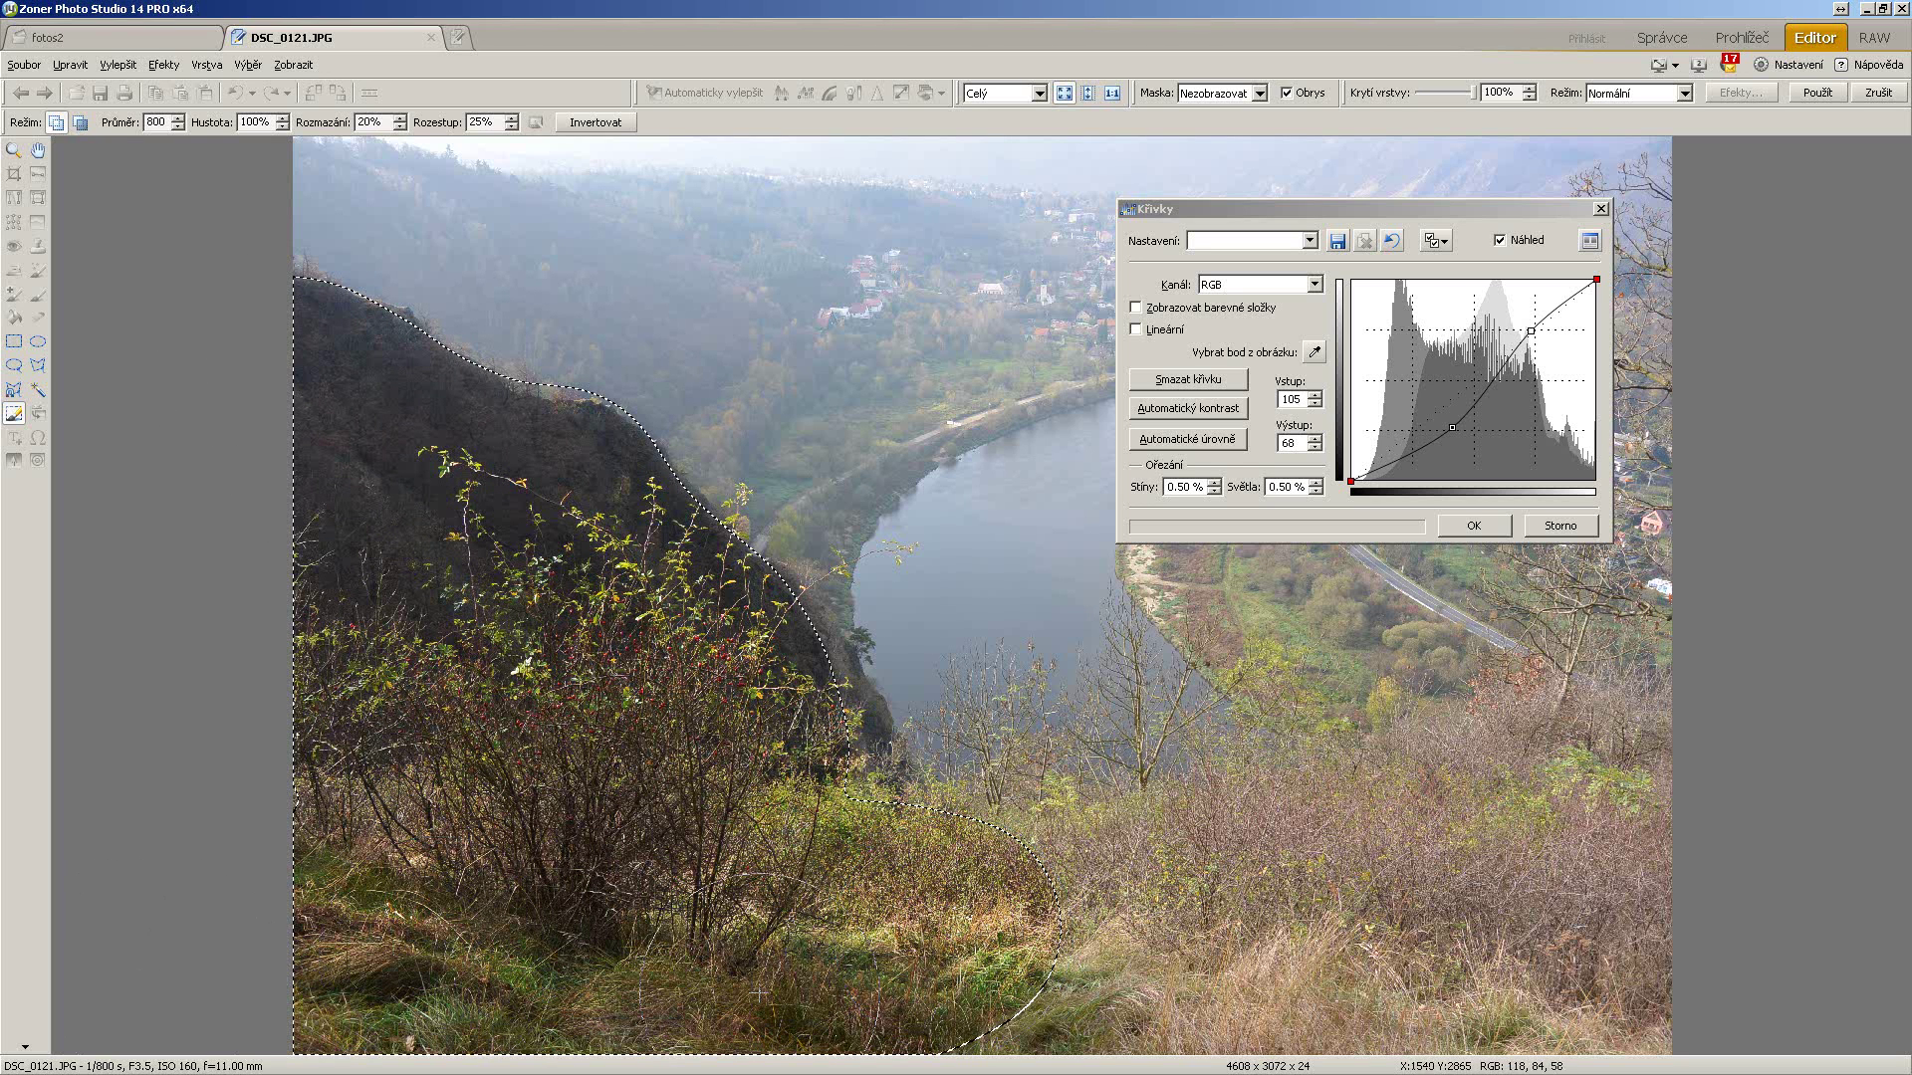
{"action": "mouse_move", "coordinate": [754, 994]}
{"action": "left_mouse_down"}
{"action": "mouse_move", "coordinate": [1593, 956]}
{"action": "mouse_move", "coordinate": [1245, 1031]}
{"action": "mouse_move", "coordinate": [438, 1011]}
{"action": "left_mouse_up"}
{"action": "left_click_drag", "start_coordinate": [209, 986], "coordinate": [214, 975]}
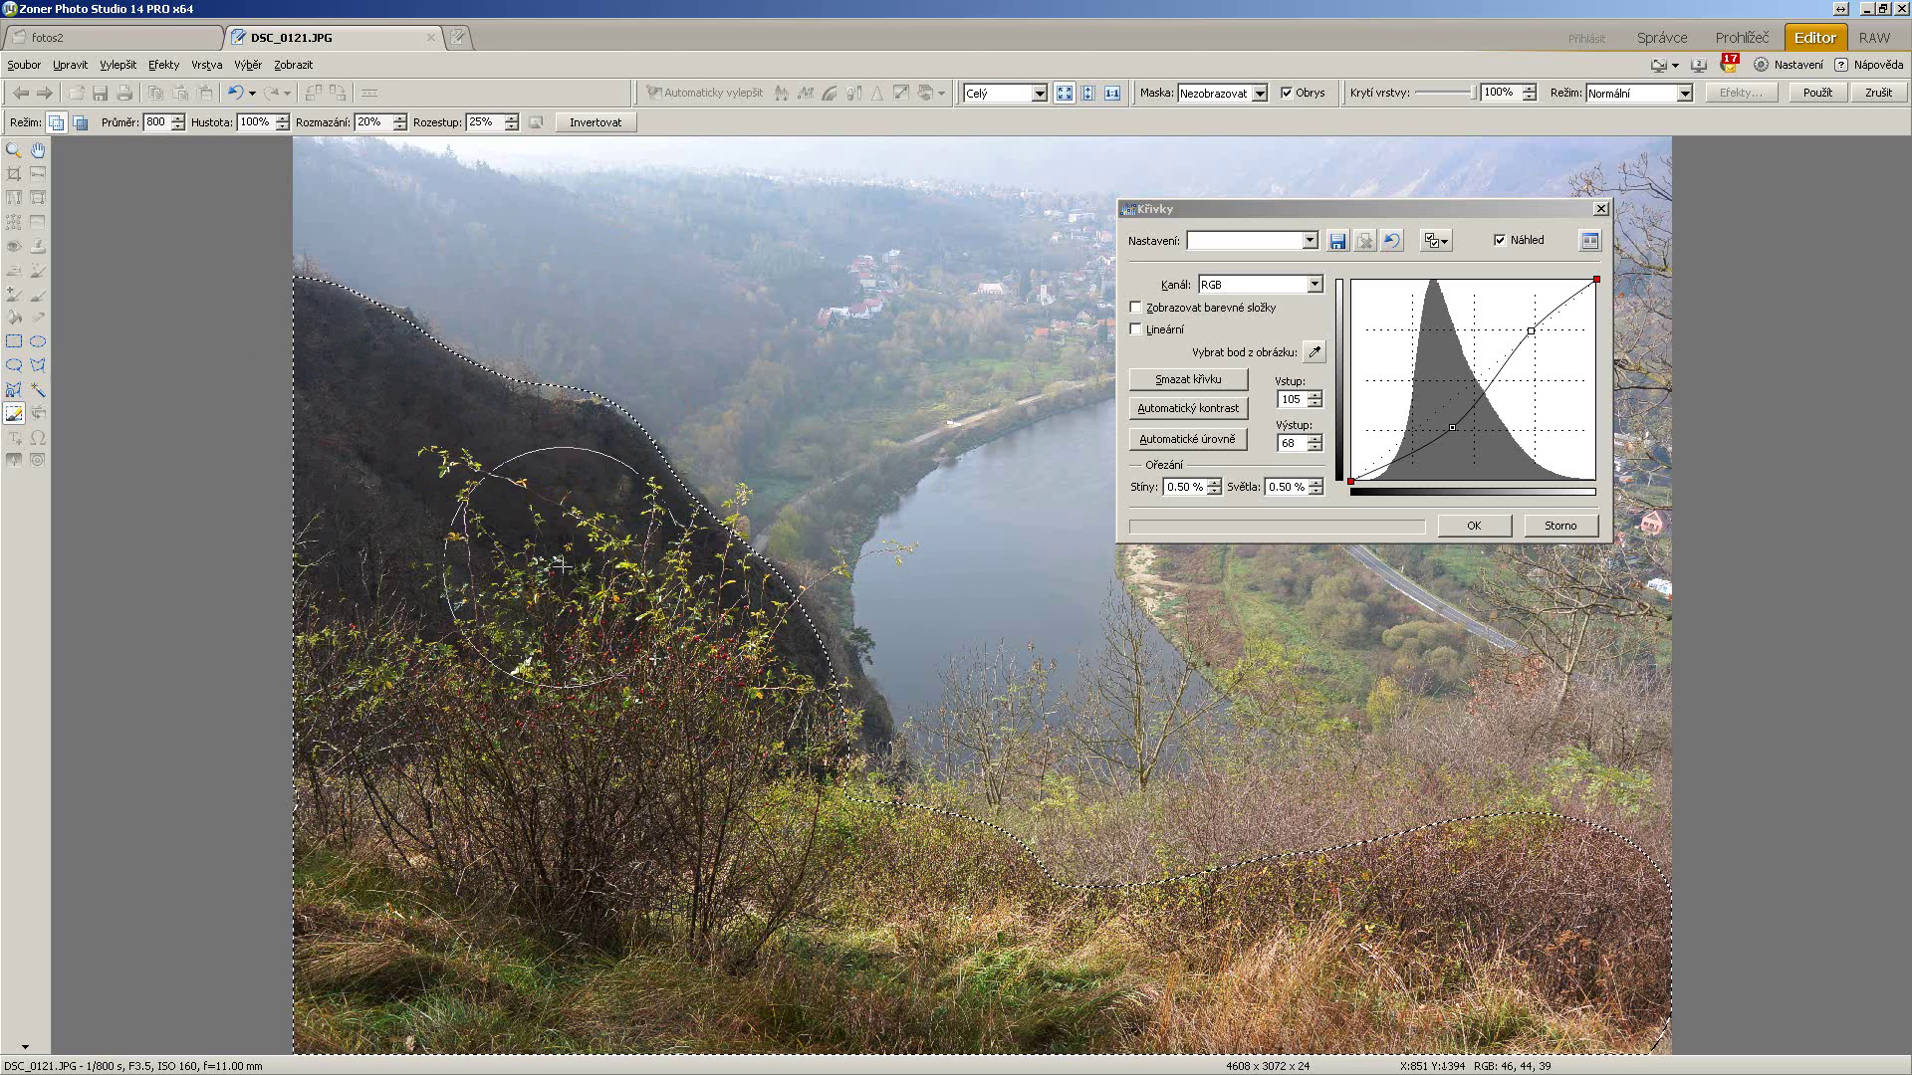
{"action": "mouse_move", "coordinate": [738, 682]}
{"action": "left_mouse_down"}
{"action": "mouse_move", "coordinate": [687, 766]}
{"action": "mouse_move", "coordinate": [717, 797]}
{"action": "mouse_move", "coordinate": [783, 773]}
{"action": "left_mouse_up"}
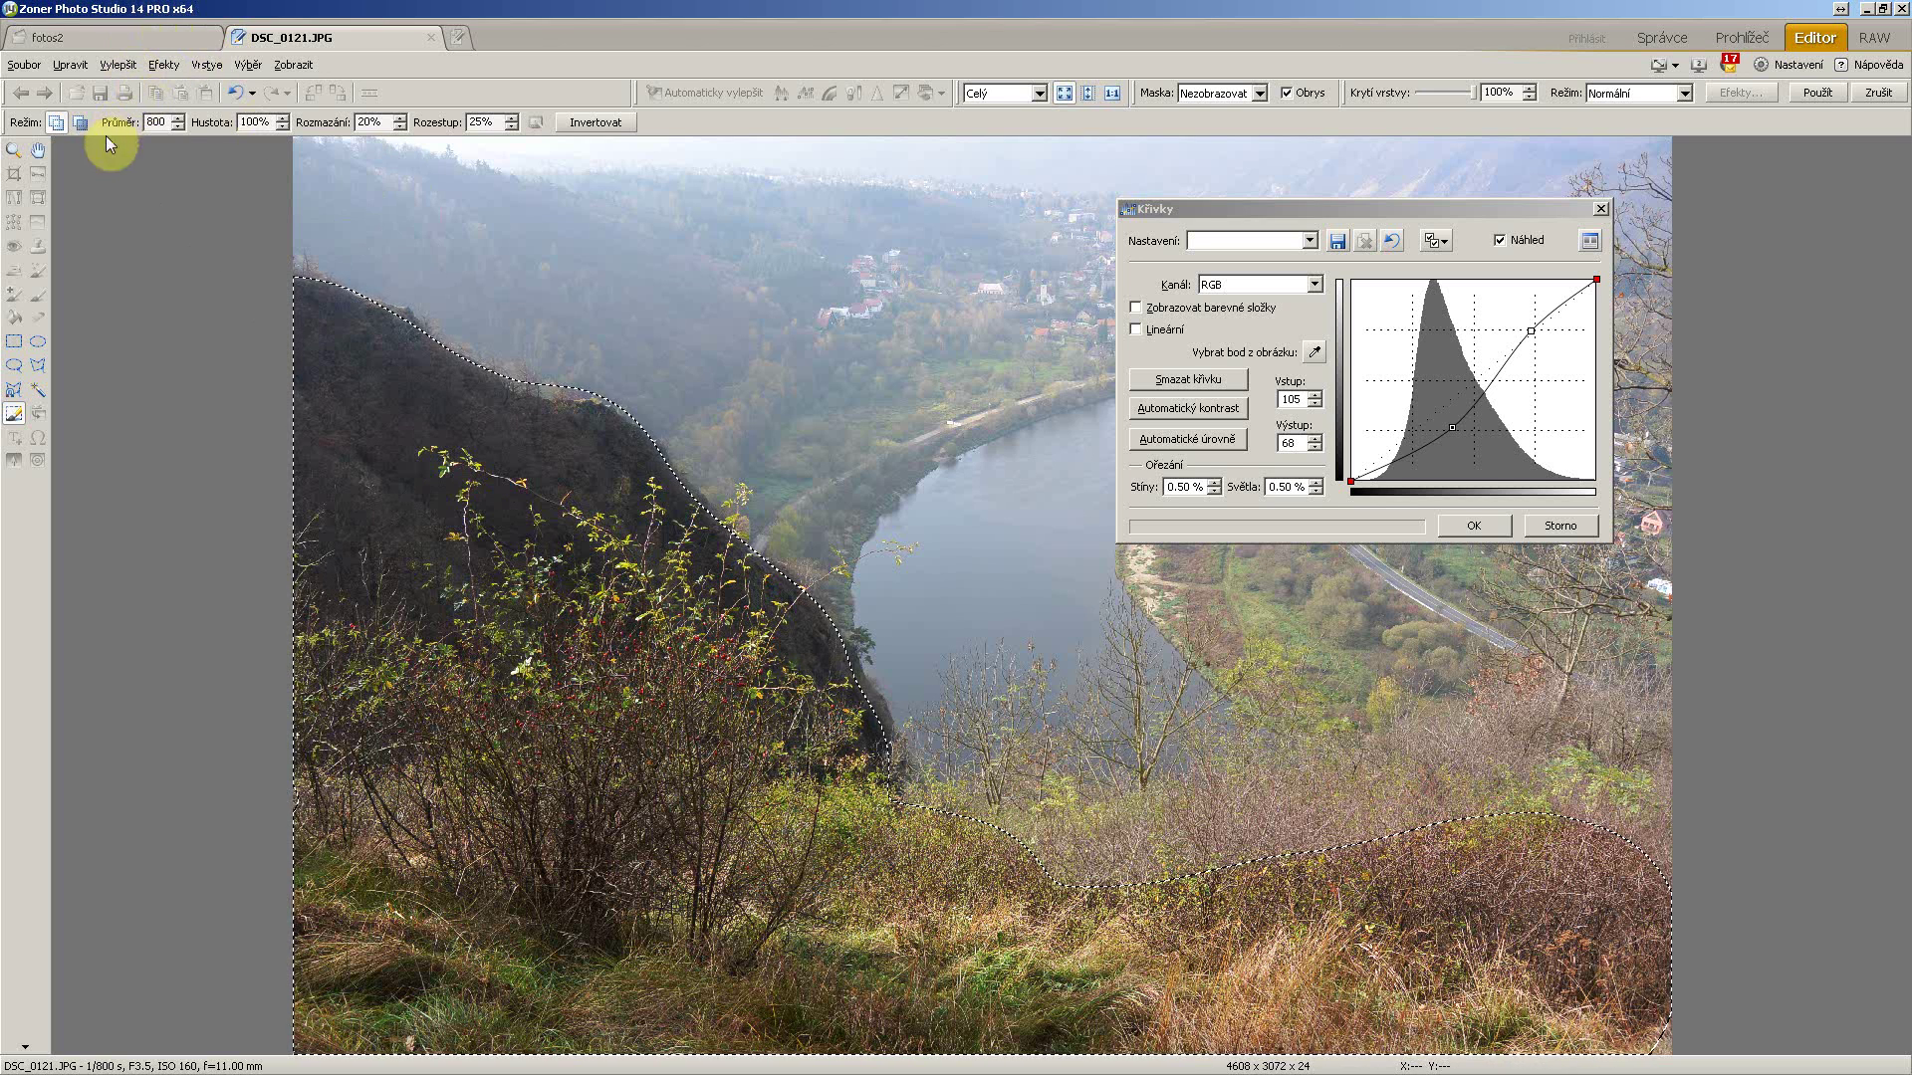
Step: Move the Curves dialog over the foreground bush and set the selection brush to density 30% and blur 80%
{"action": "left_click", "coordinate": [80, 121]}
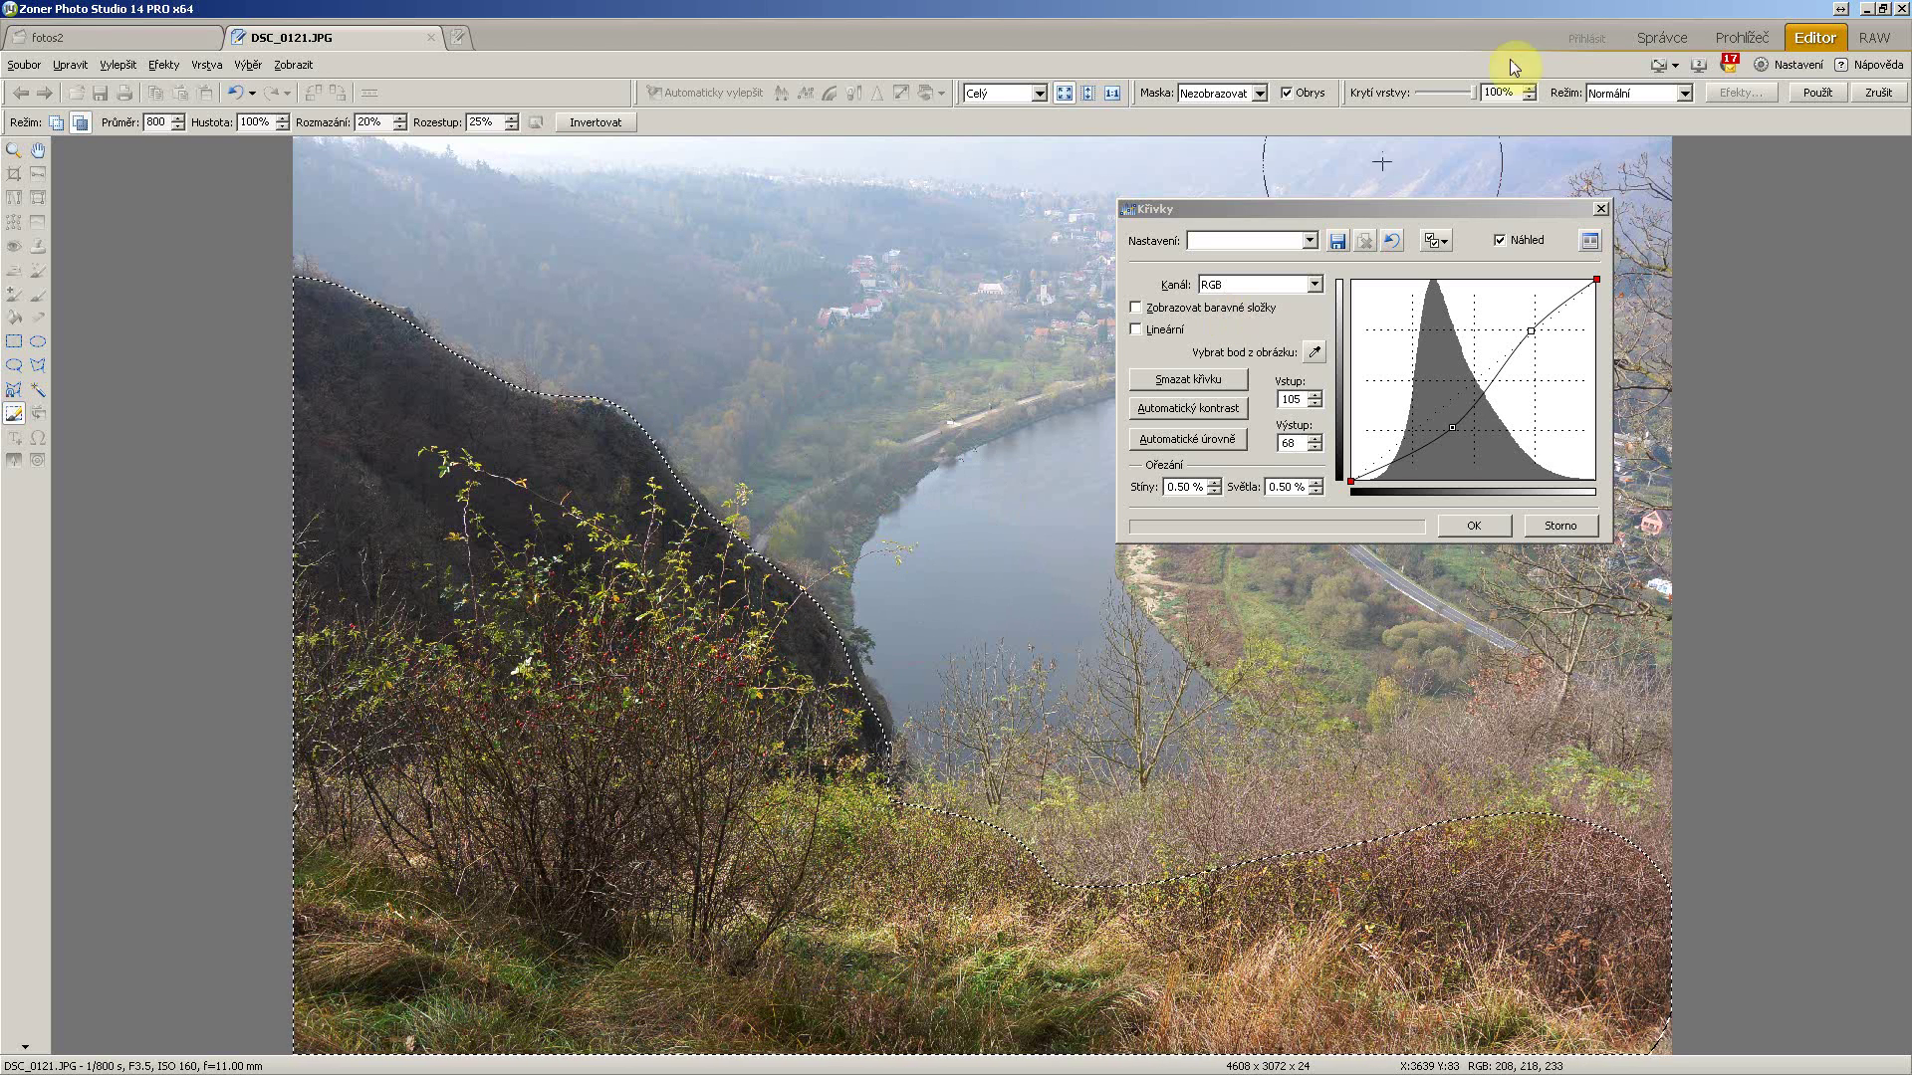
{"action": "left_click", "coordinate": [1438, 209]}
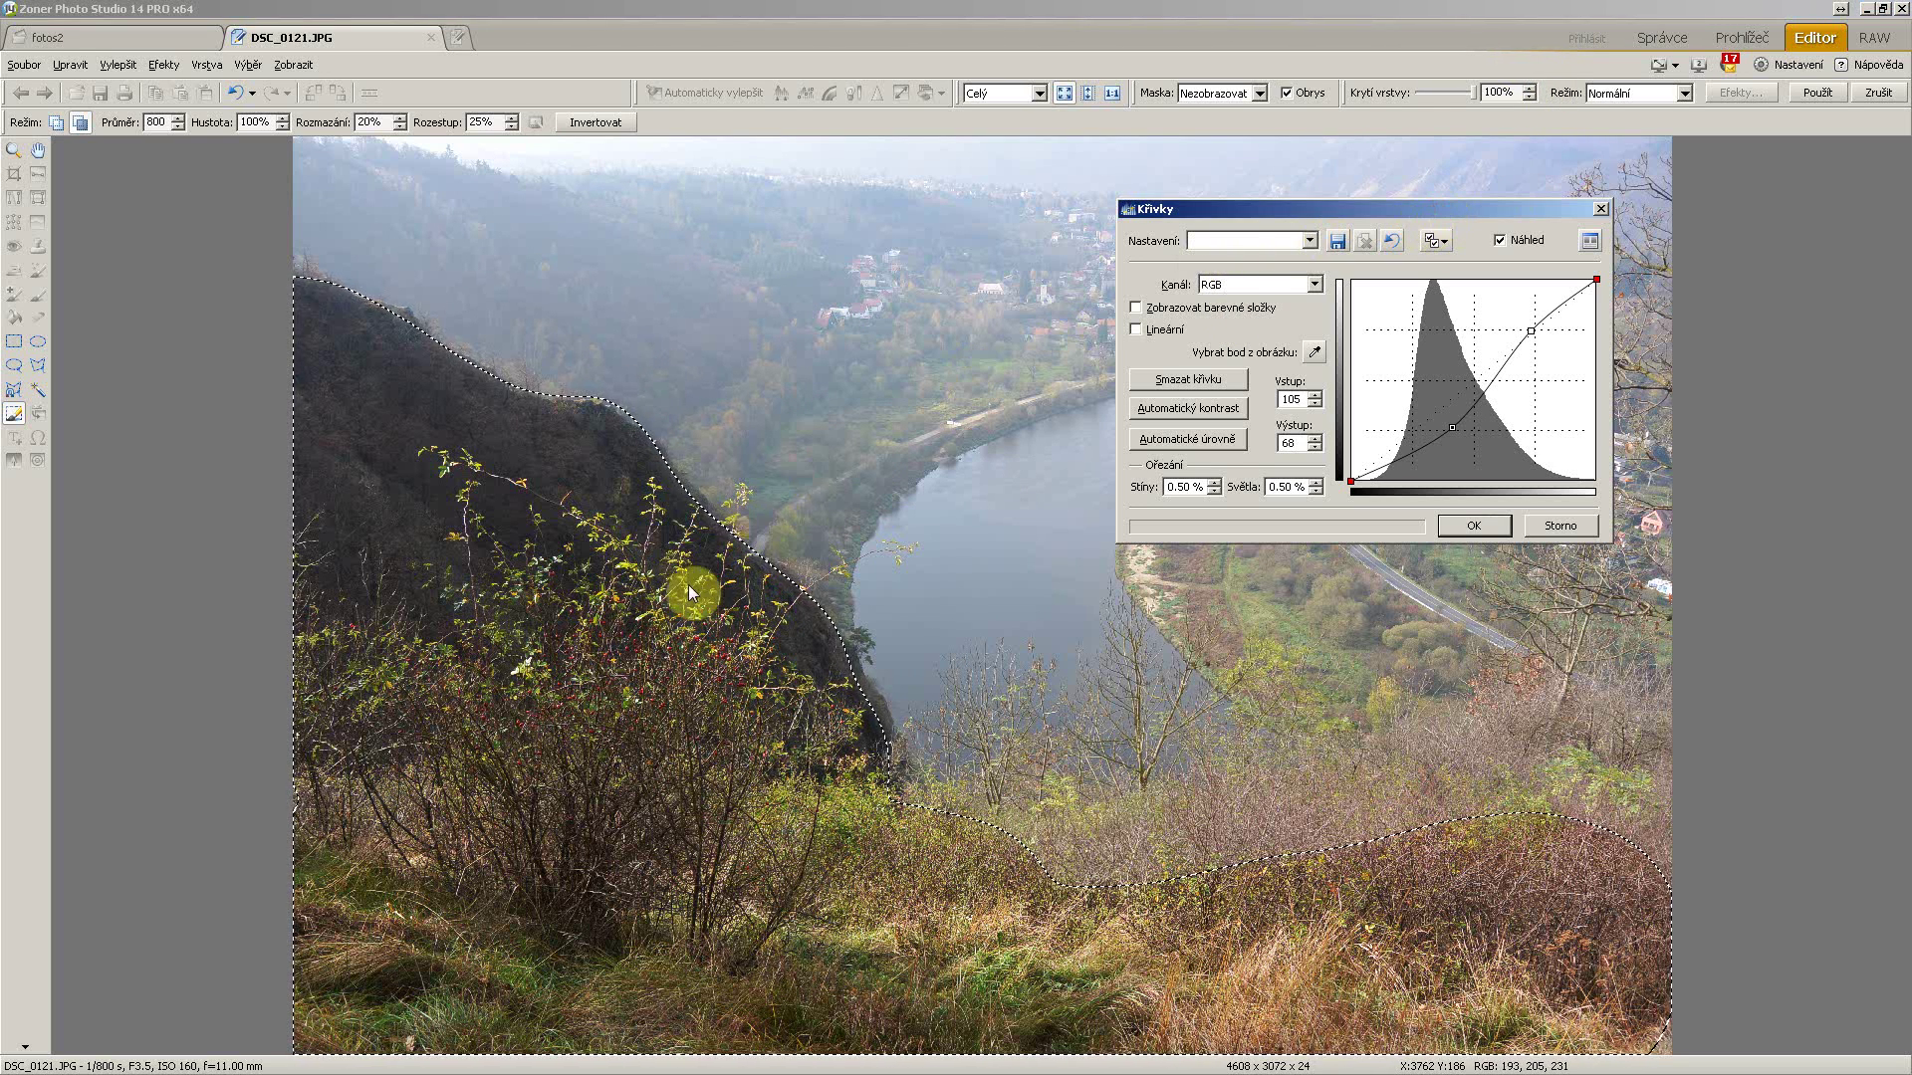
{"action": "left_click_drag", "start_coordinate": [673, 661], "coordinate": [673, 662]}
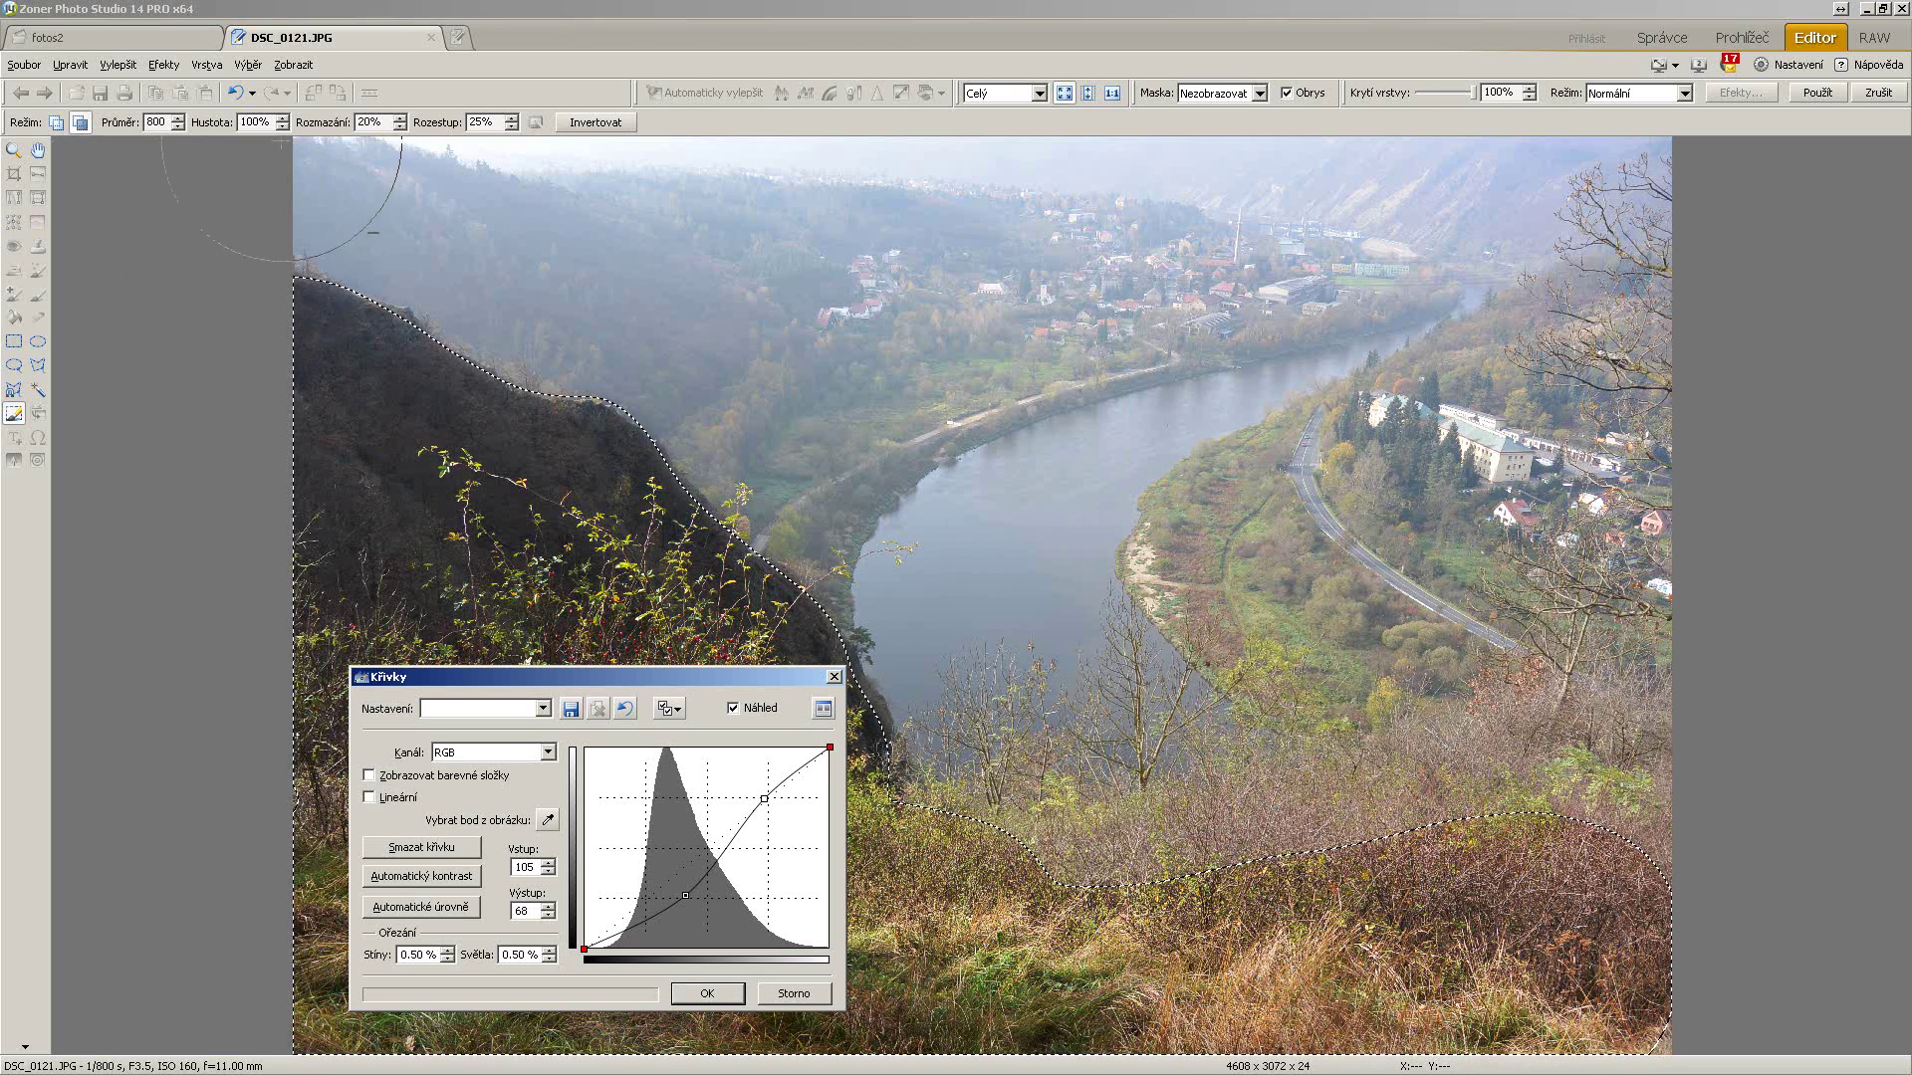
{"action": "left_click", "coordinate": [252, 121]}
{"action": "left_click", "coordinate": [249, 122]}
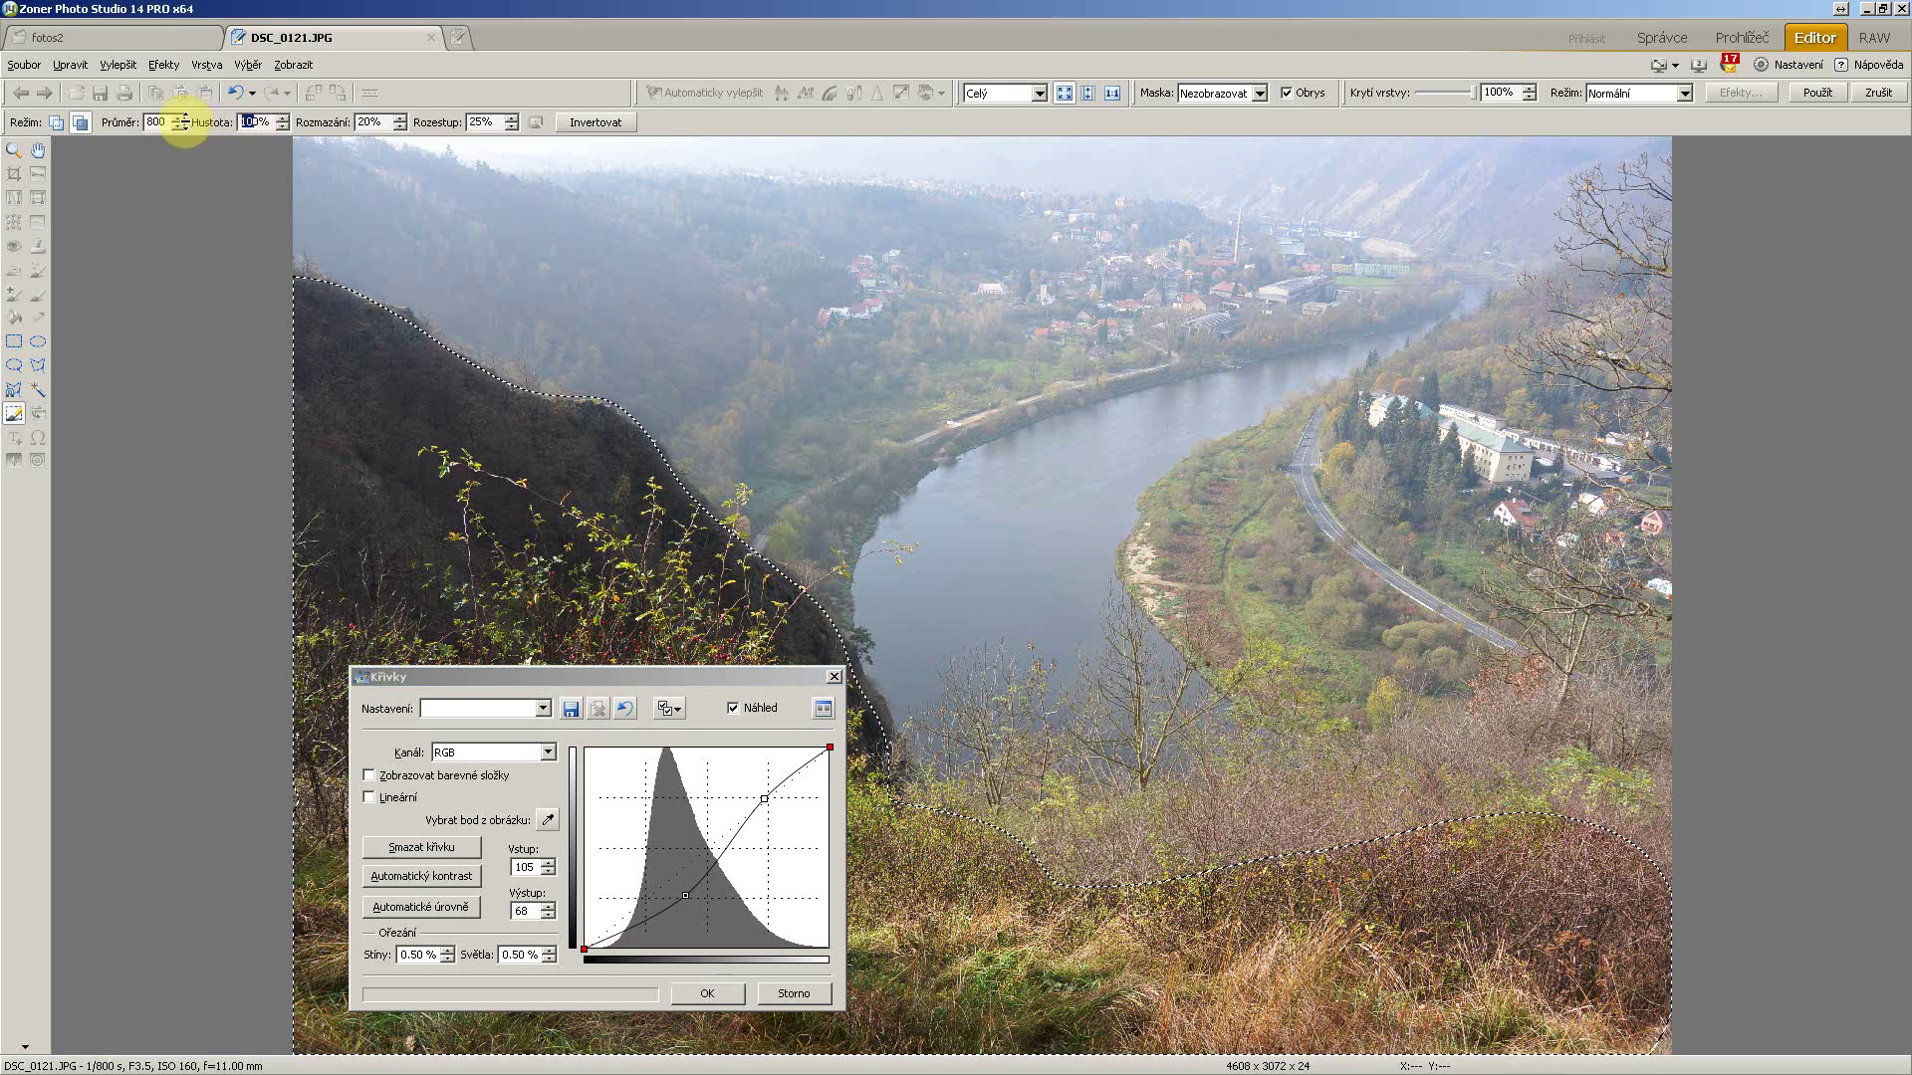
{"action": "type", "text": "30"}
{"action": "left_click", "coordinate": [364, 121]}
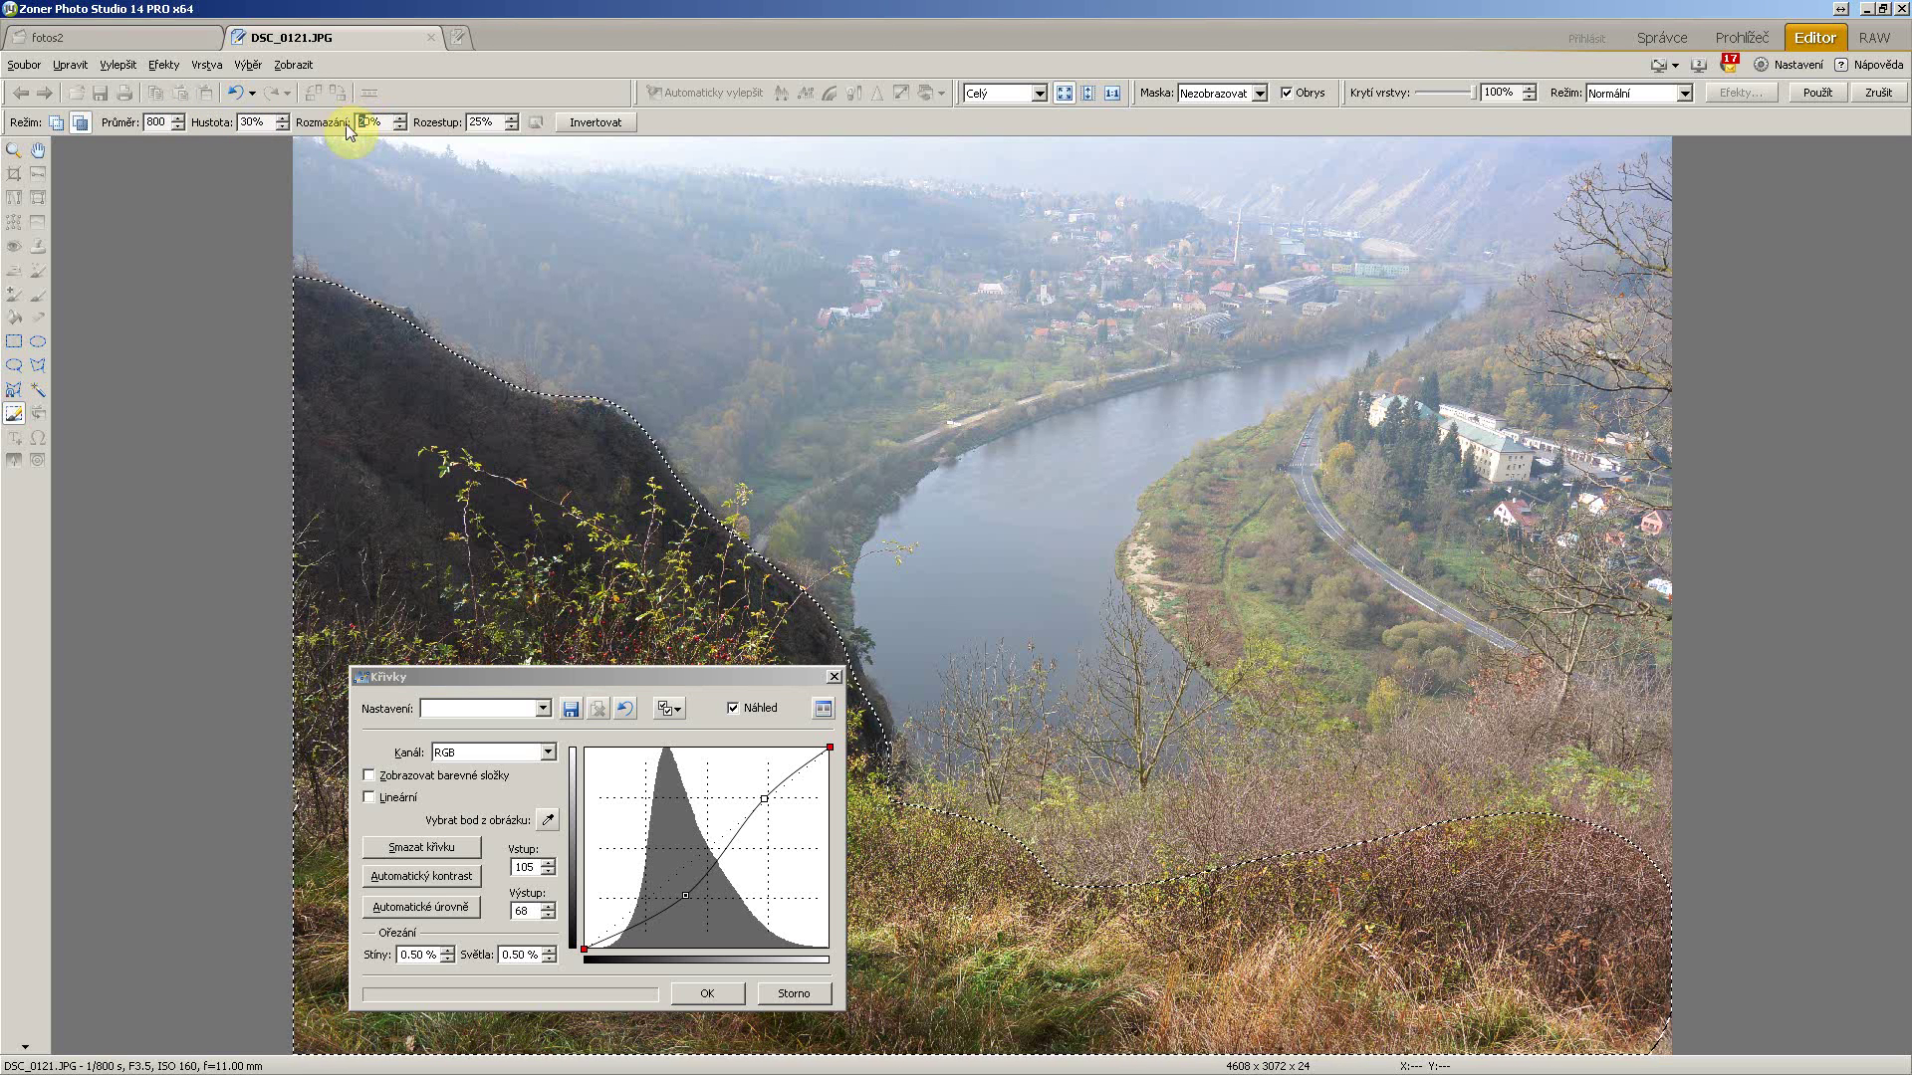
{"action": "type", "text": "80"}
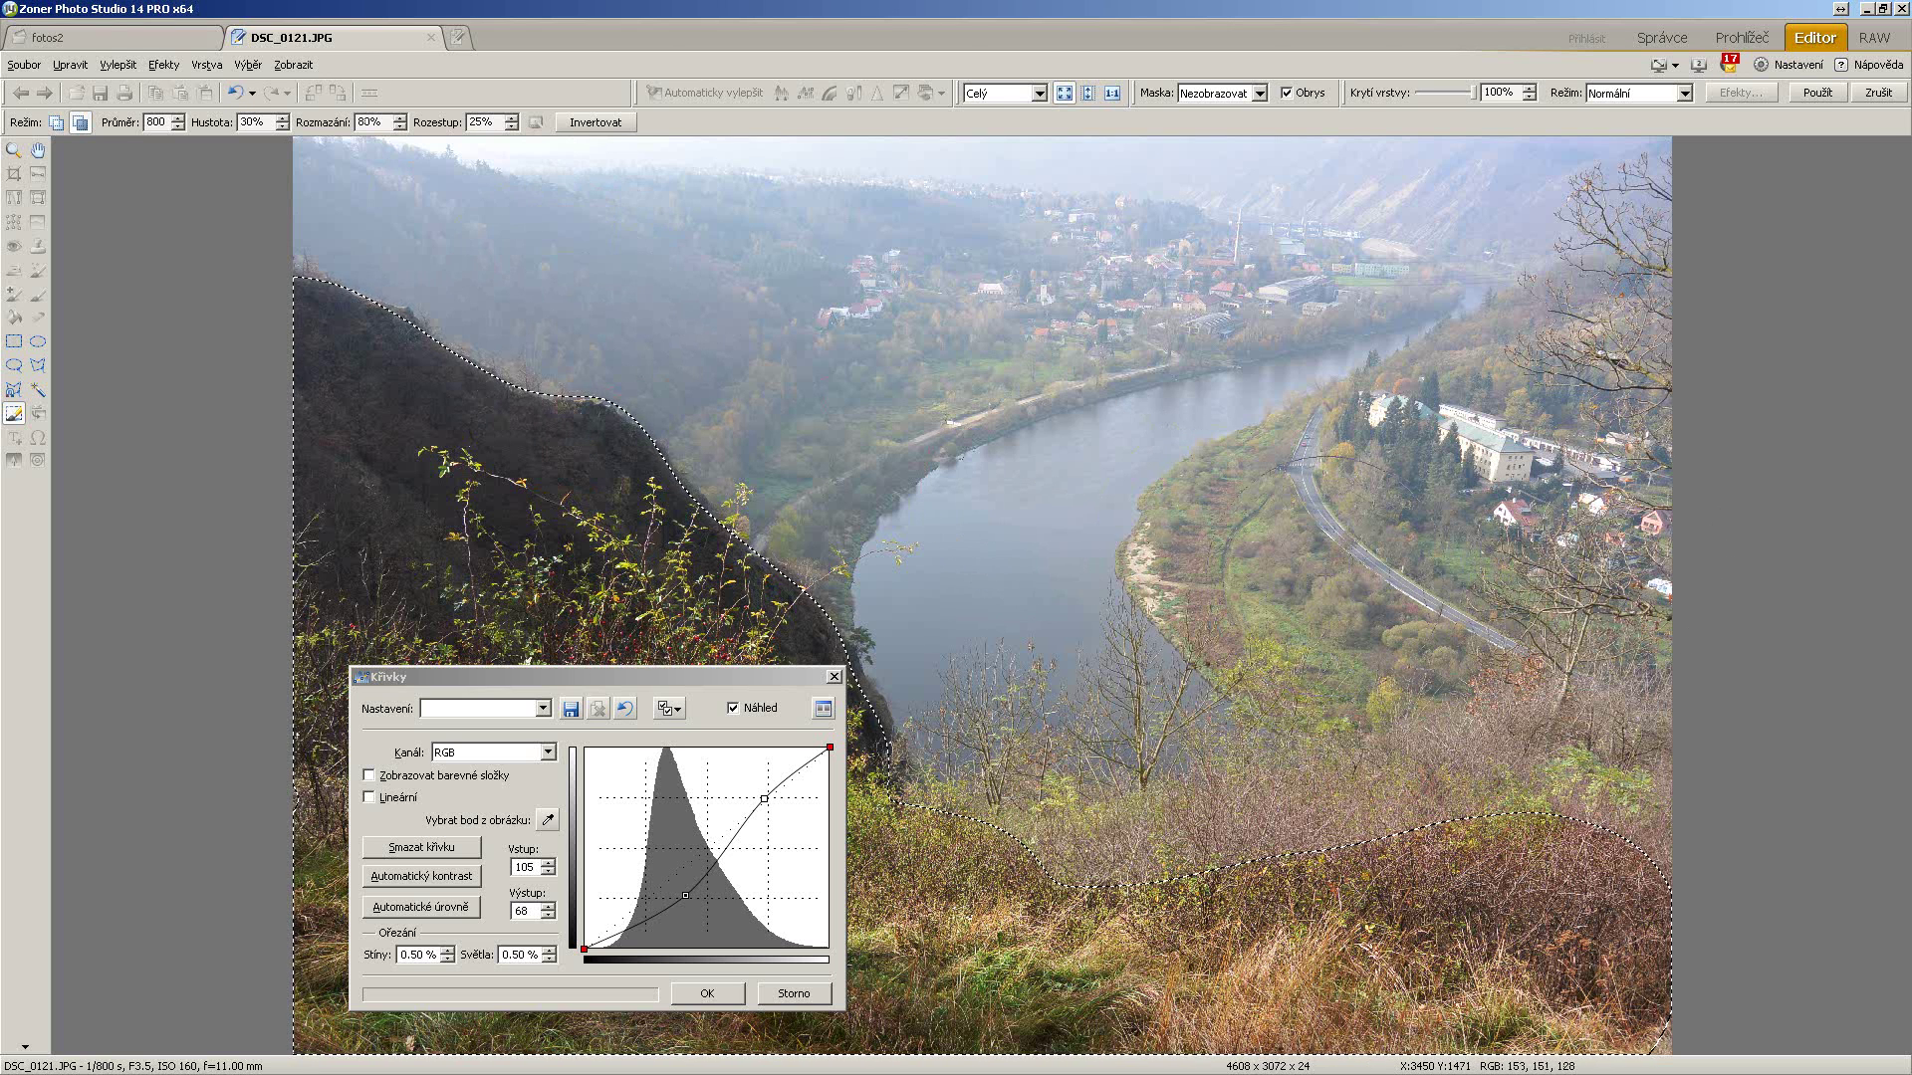
Step: In add mode, softly extend the mask over the foreground bushes beside the river and the area beyond the hillside edge
{"action": "left_click", "coordinate": [56, 122]}
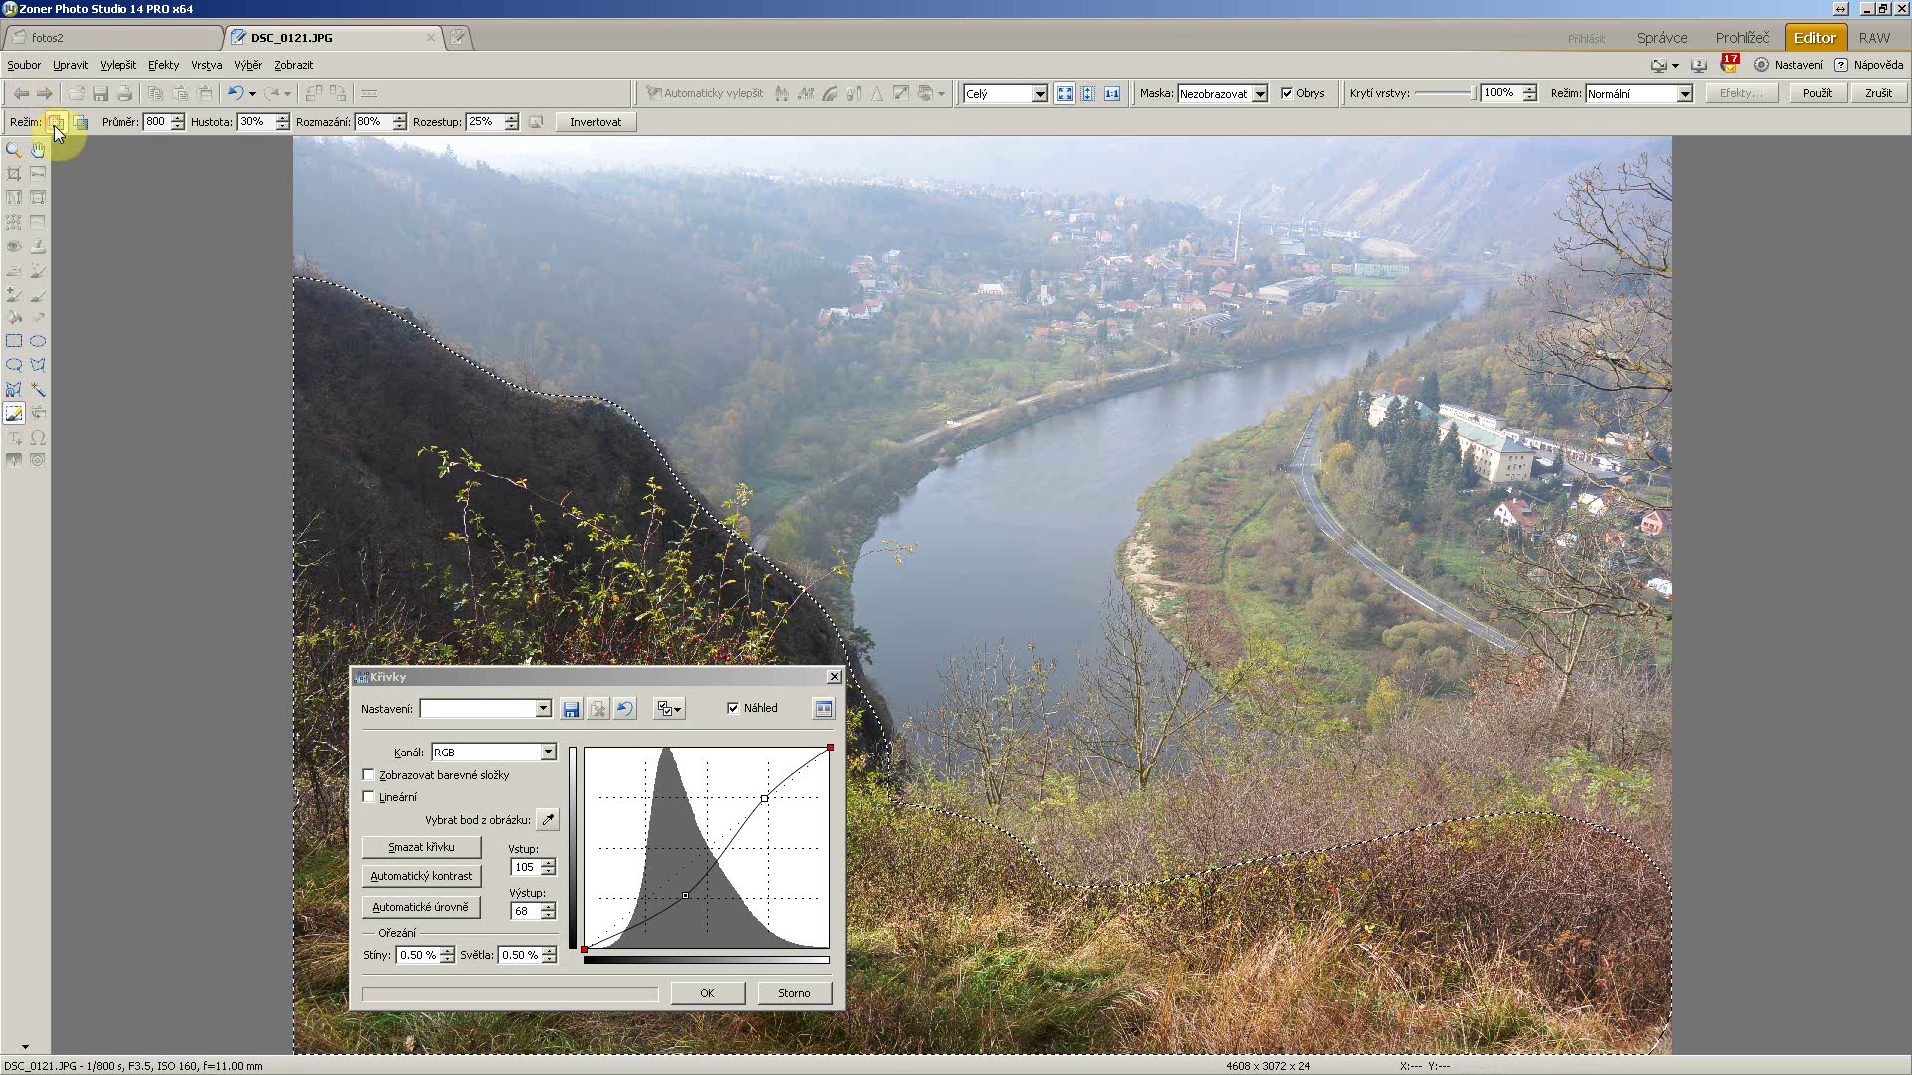
{"action": "mouse_move", "coordinate": [1593, 558]}
{"action": "left_mouse_down"}
{"action": "mouse_move", "coordinate": [1524, 567]}
{"action": "mouse_move", "coordinate": [1305, 687]}
{"action": "mouse_move", "coordinate": [1396, 799]}
{"action": "mouse_move", "coordinate": [1593, 657]}
{"action": "mouse_move", "coordinate": [1613, 757]}
{"action": "left_mouse_up"}
{"action": "left_click_drag", "start_coordinate": [966, 787], "coordinate": [1235, 797]}
{"action": "mouse_move", "coordinate": [618, 438]}
{"action": "left_mouse_down"}
{"action": "mouse_move", "coordinate": [716, 558]}
{"action": "mouse_move", "coordinate": [896, 557]}
{"action": "mouse_move", "coordinate": [876, 528]}
{"action": "mouse_move", "coordinate": [945, 571]}
{"action": "left_mouse_up"}
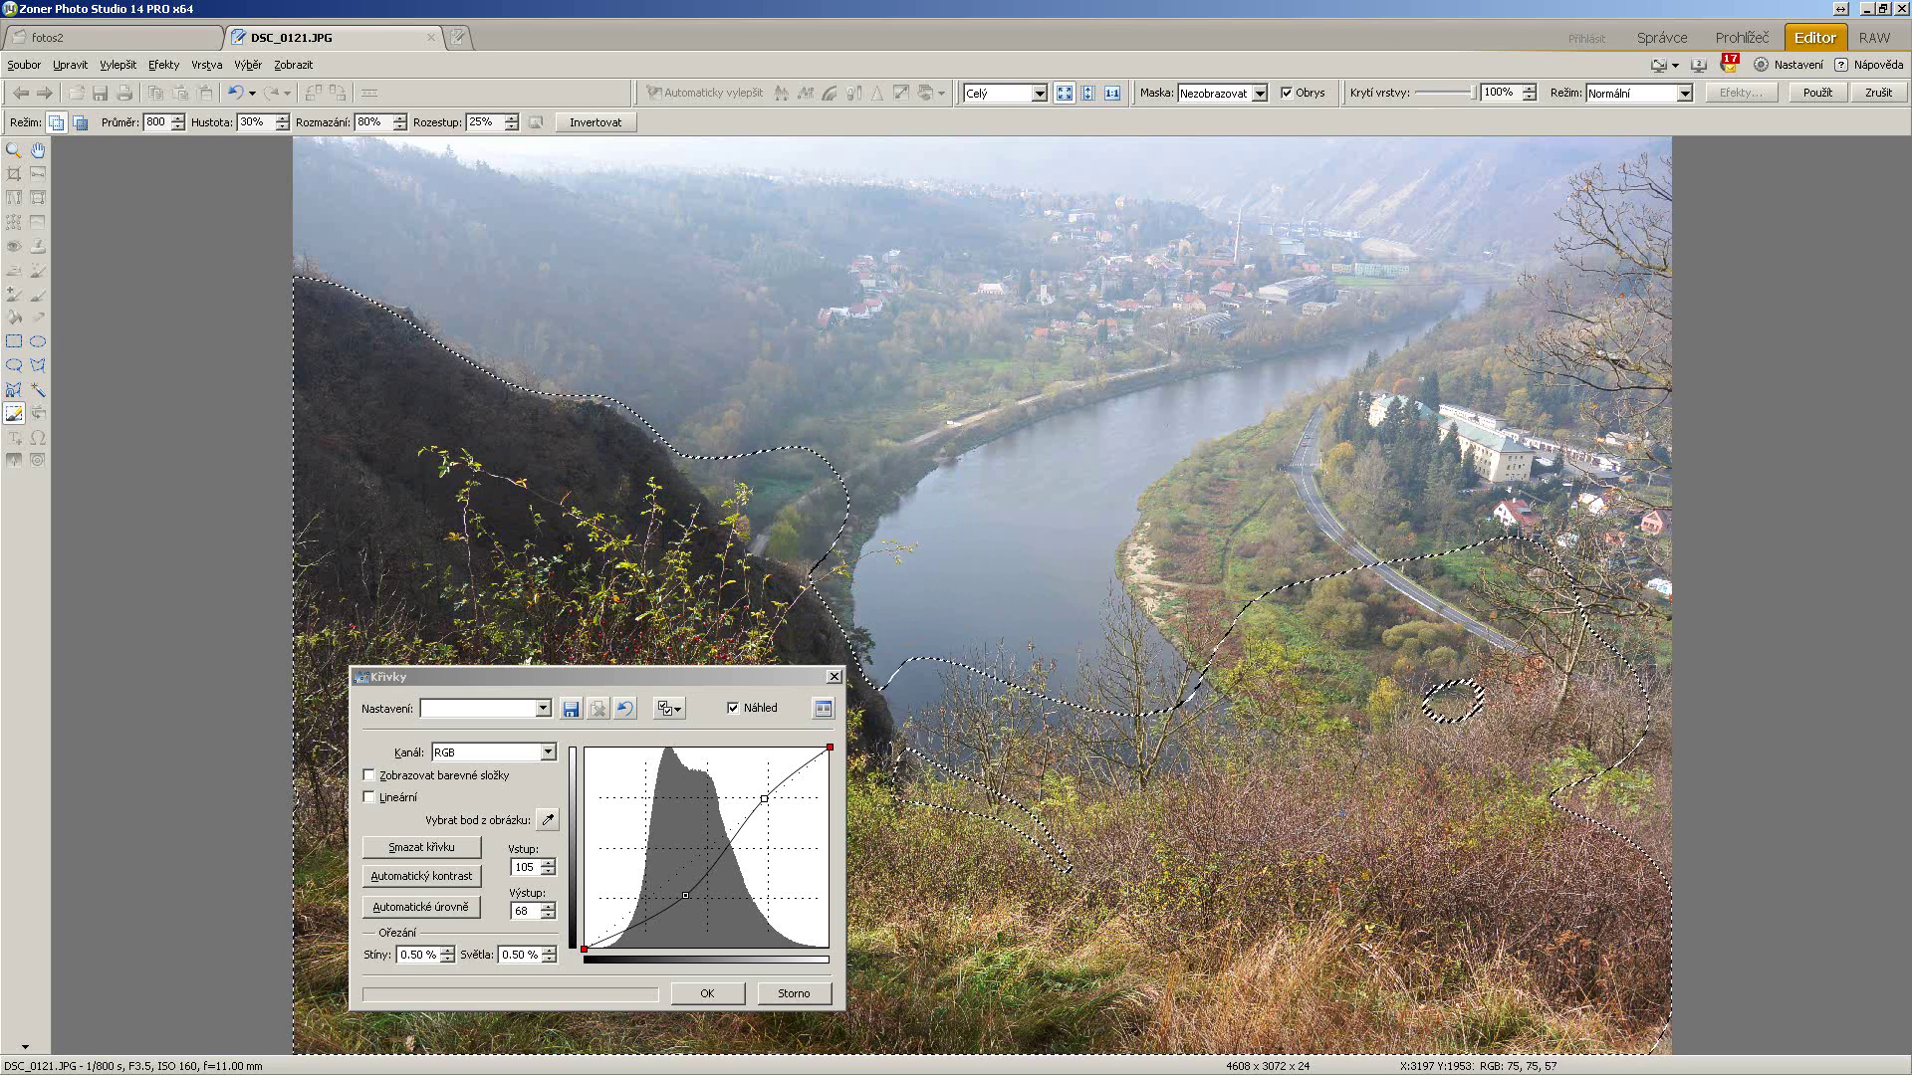
{"action": "left_click", "coordinate": [1448, 705]}
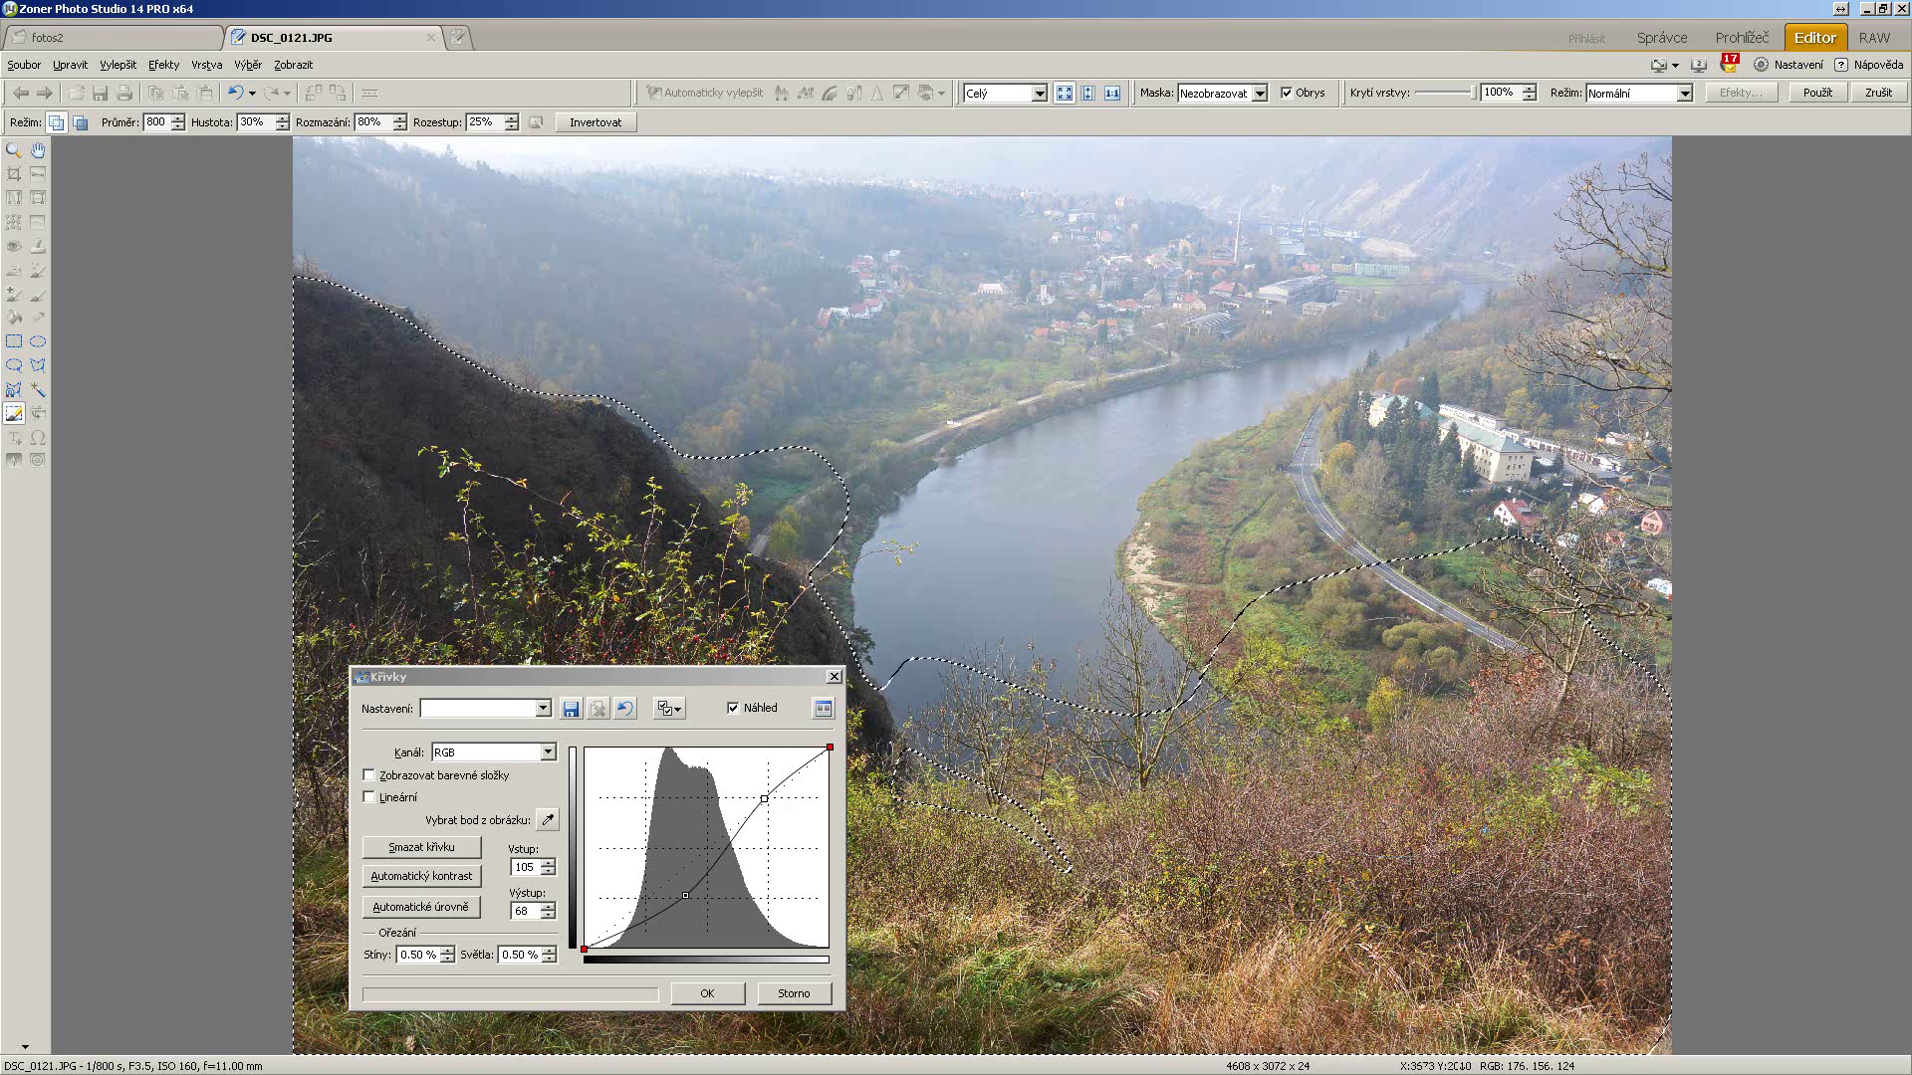
Step: Hide the outline of the selection mask
{"action": "left_click", "coordinate": [1288, 93]}
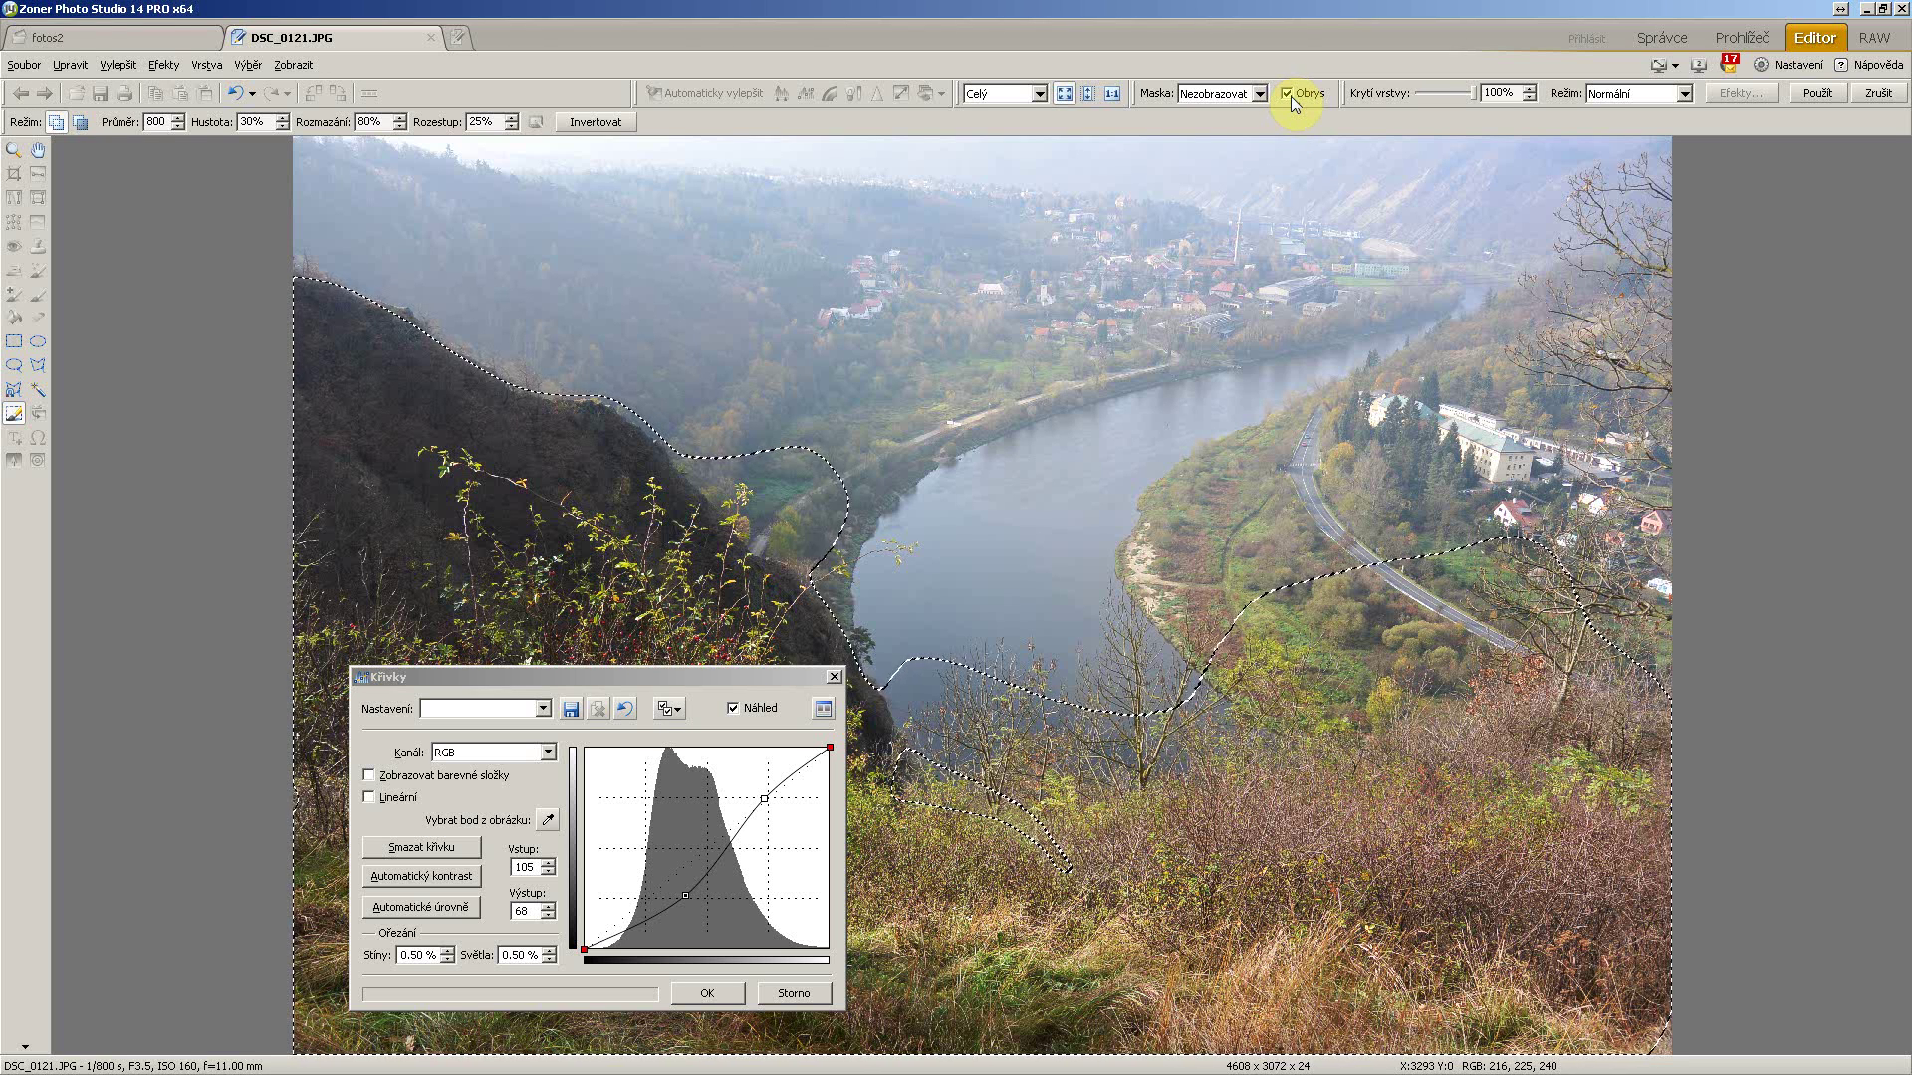
{"action": "left_click", "coordinate": [1286, 93]}
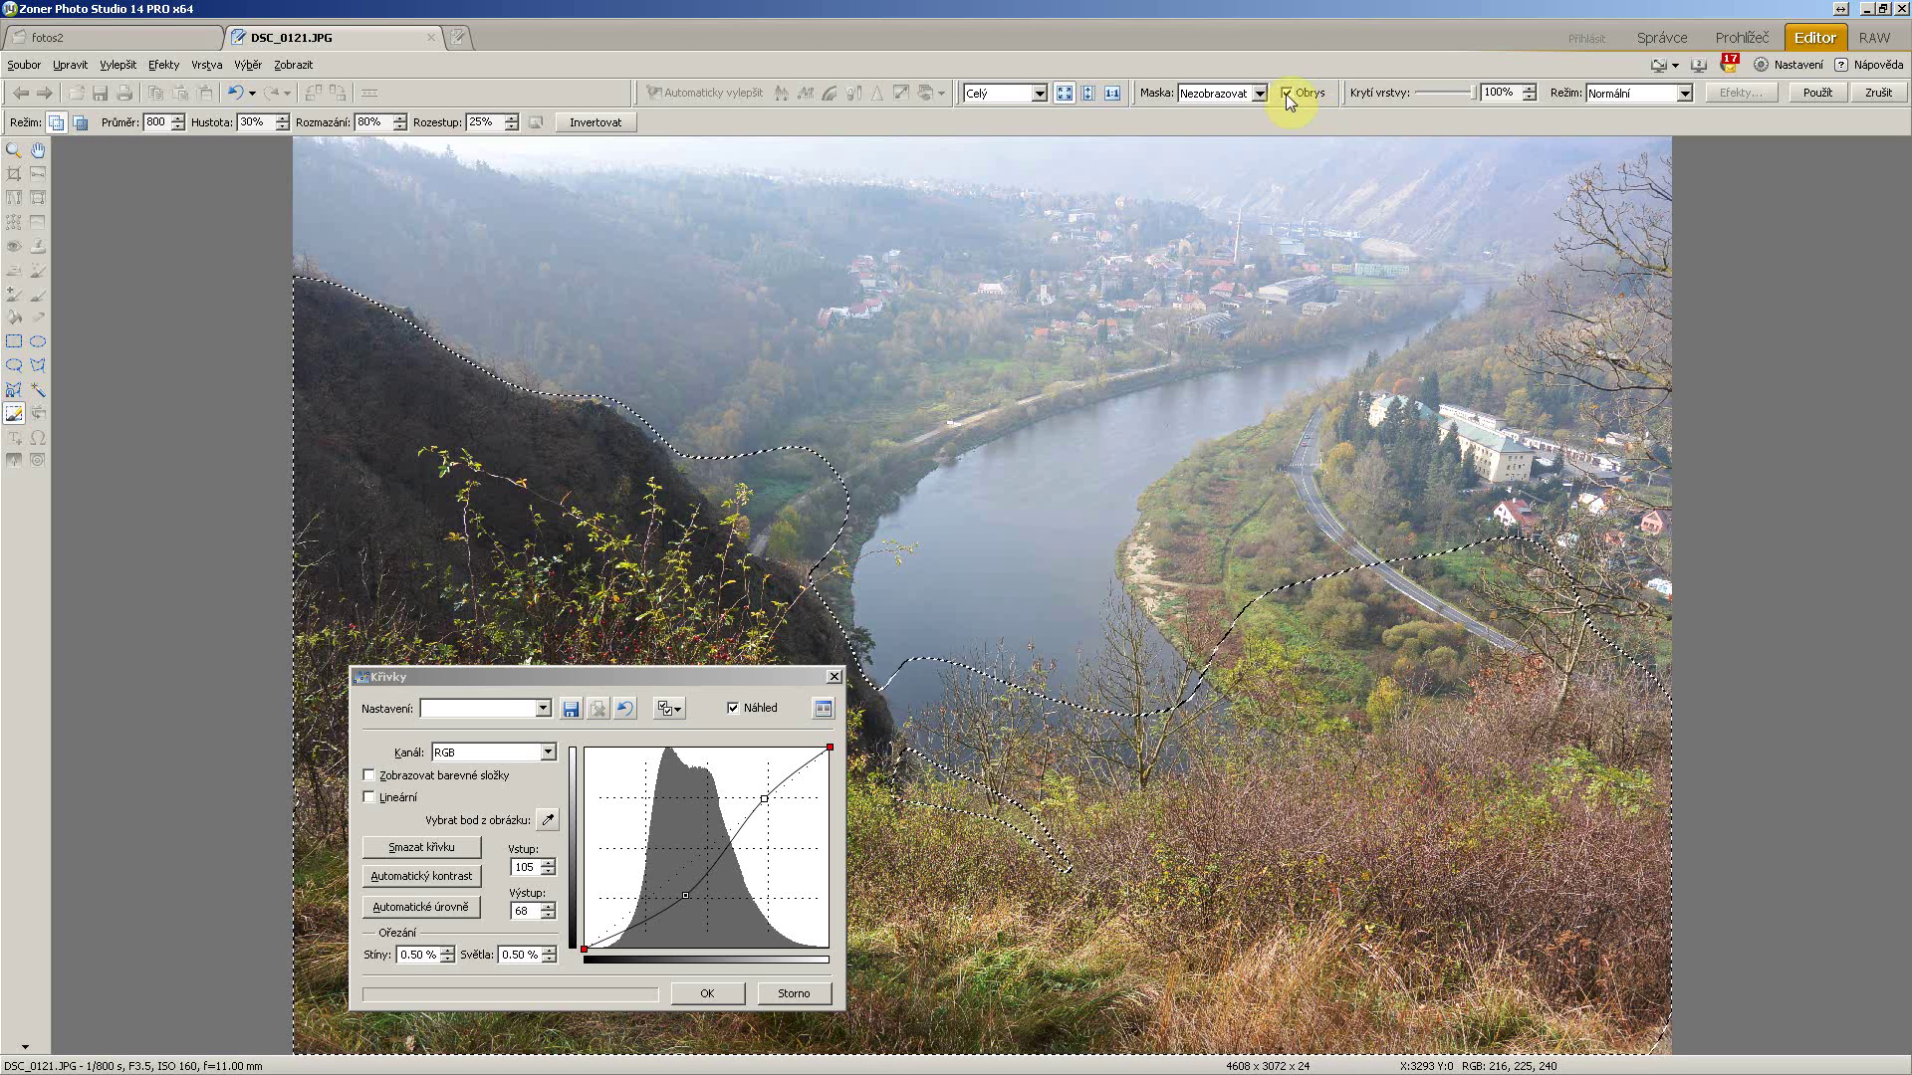
{"action": "left_click", "coordinate": [1286, 93]}
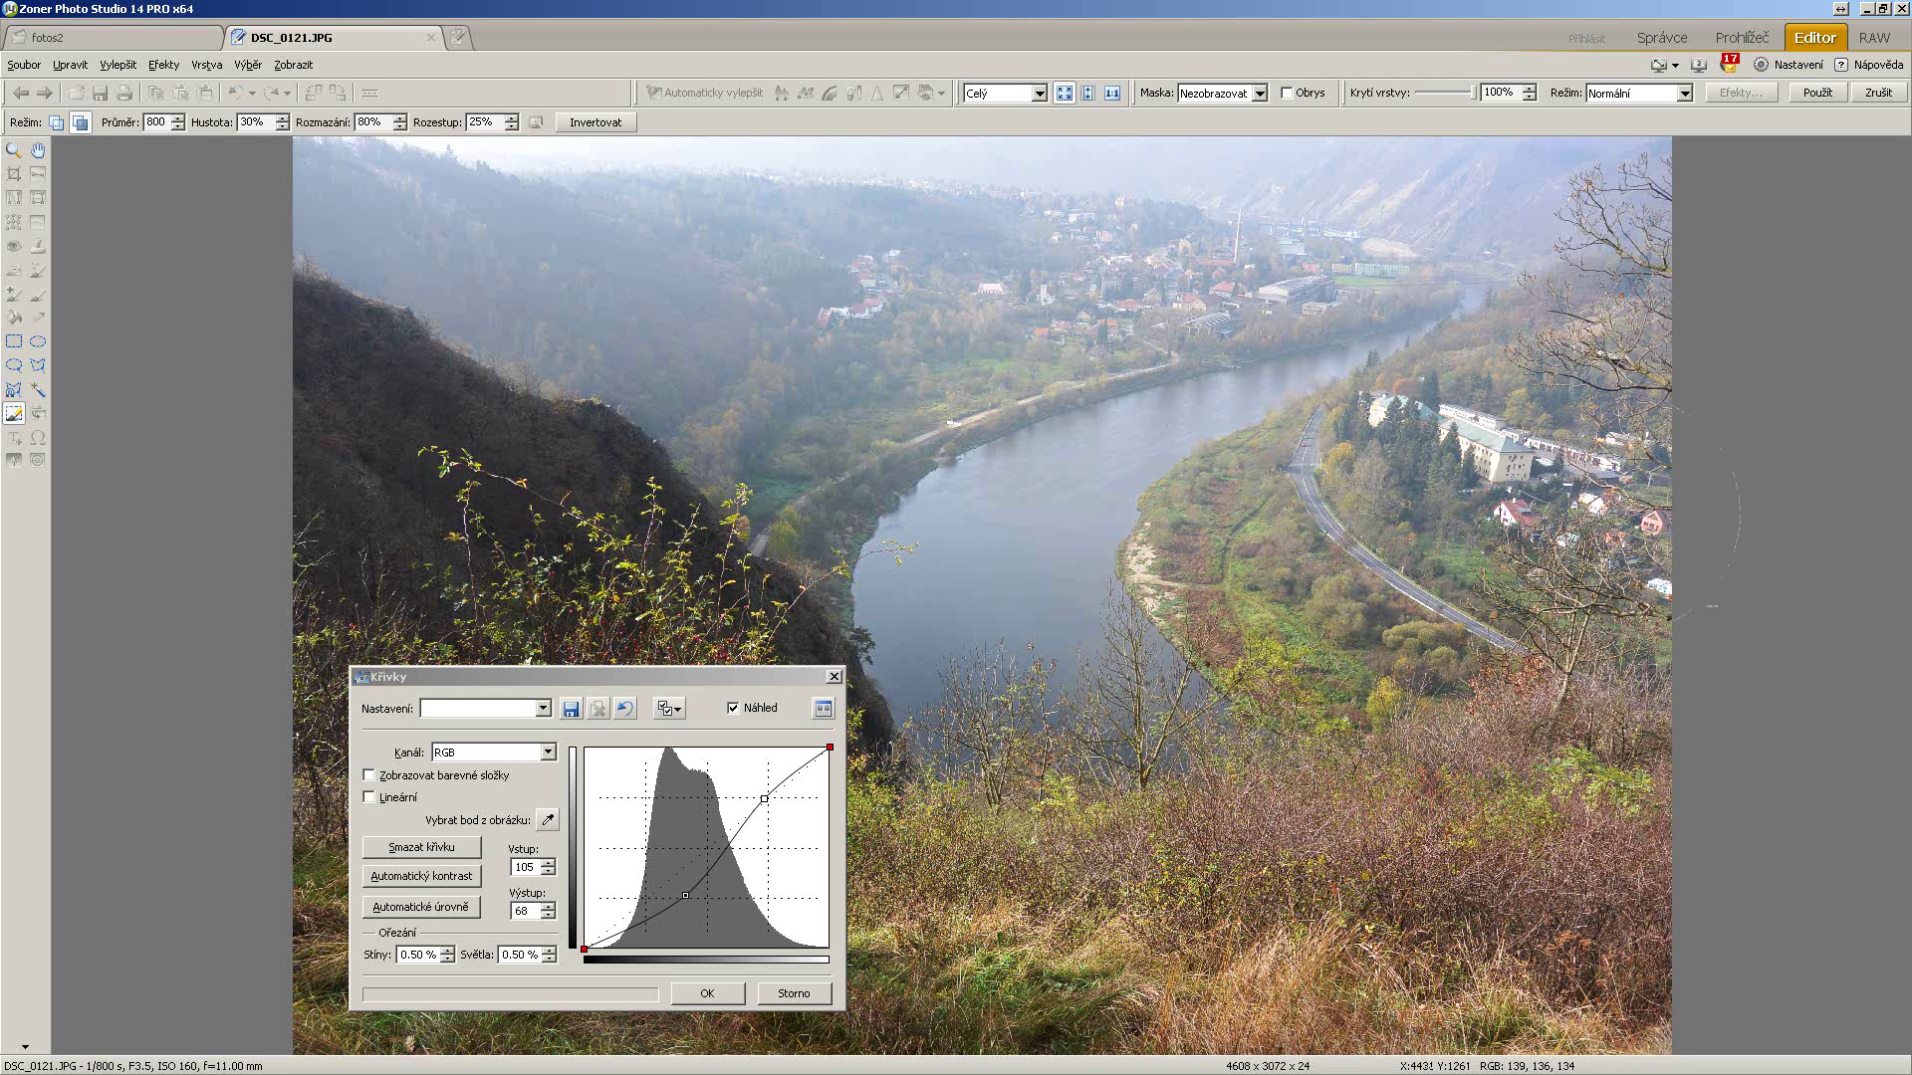
Step: Add the riverbank and the area around the road to the mask with a brush diameter of 400, and apply the Curves adjustment
{"action": "left_click", "coordinate": [72, 121]}
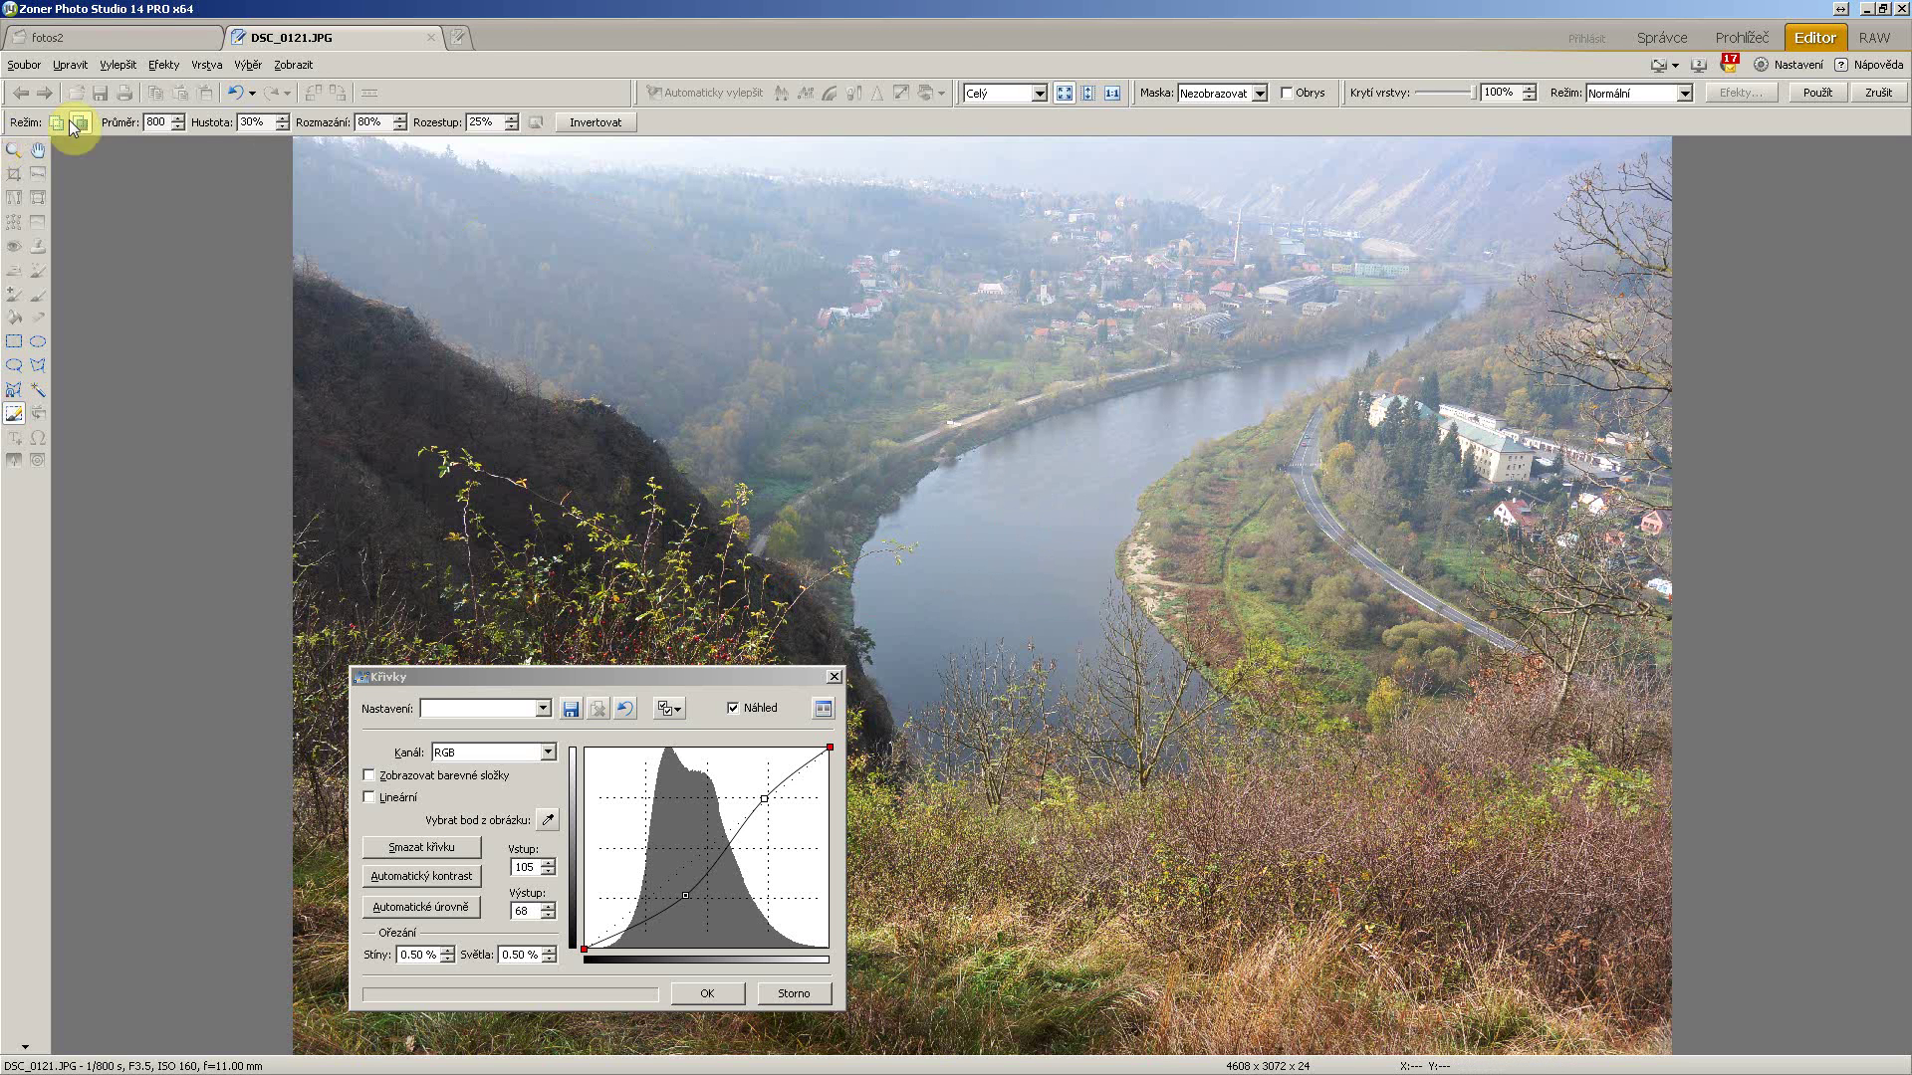
{"action": "left_click", "coordinate": [145, 124]}
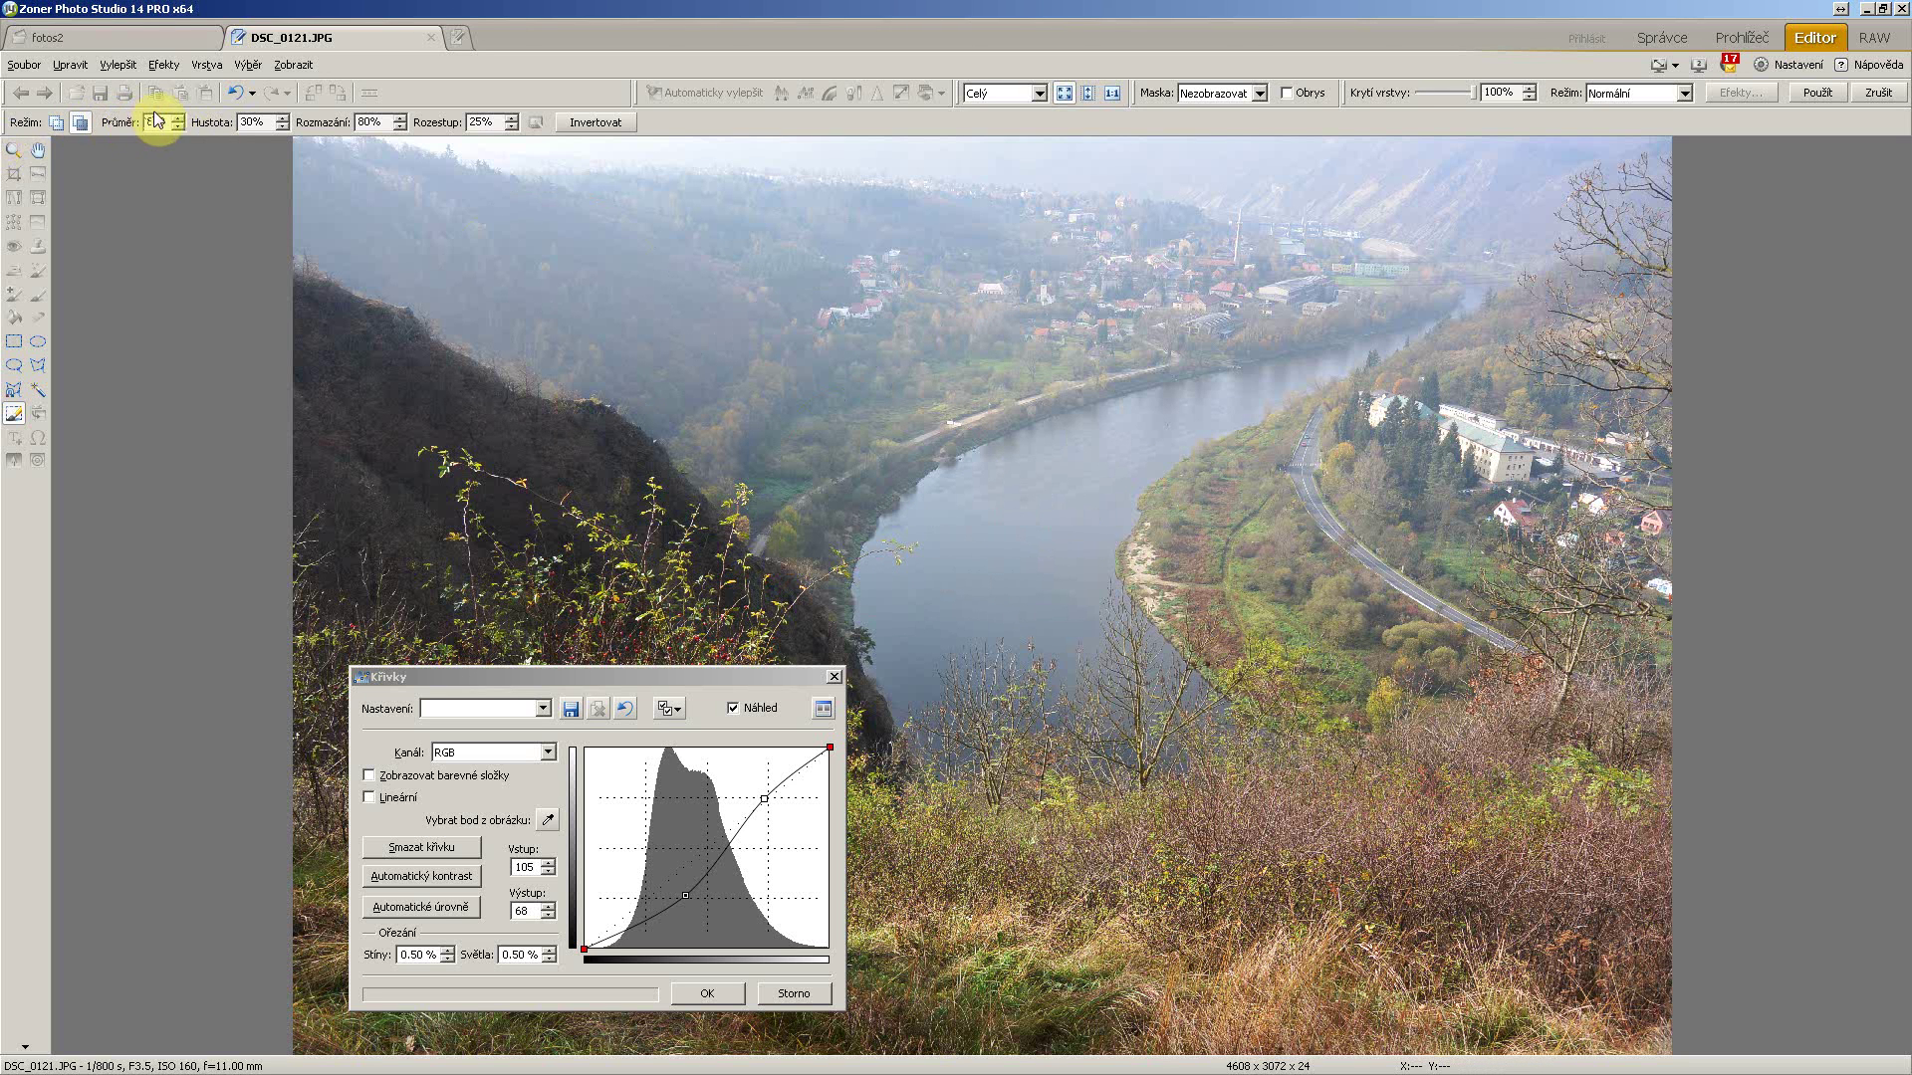
{"action": "left_click_drag", "start_coordinate": [157, 122], "coordinate": [108, 128]}
{"action": "left_click", "coordinate": [55, 122]}
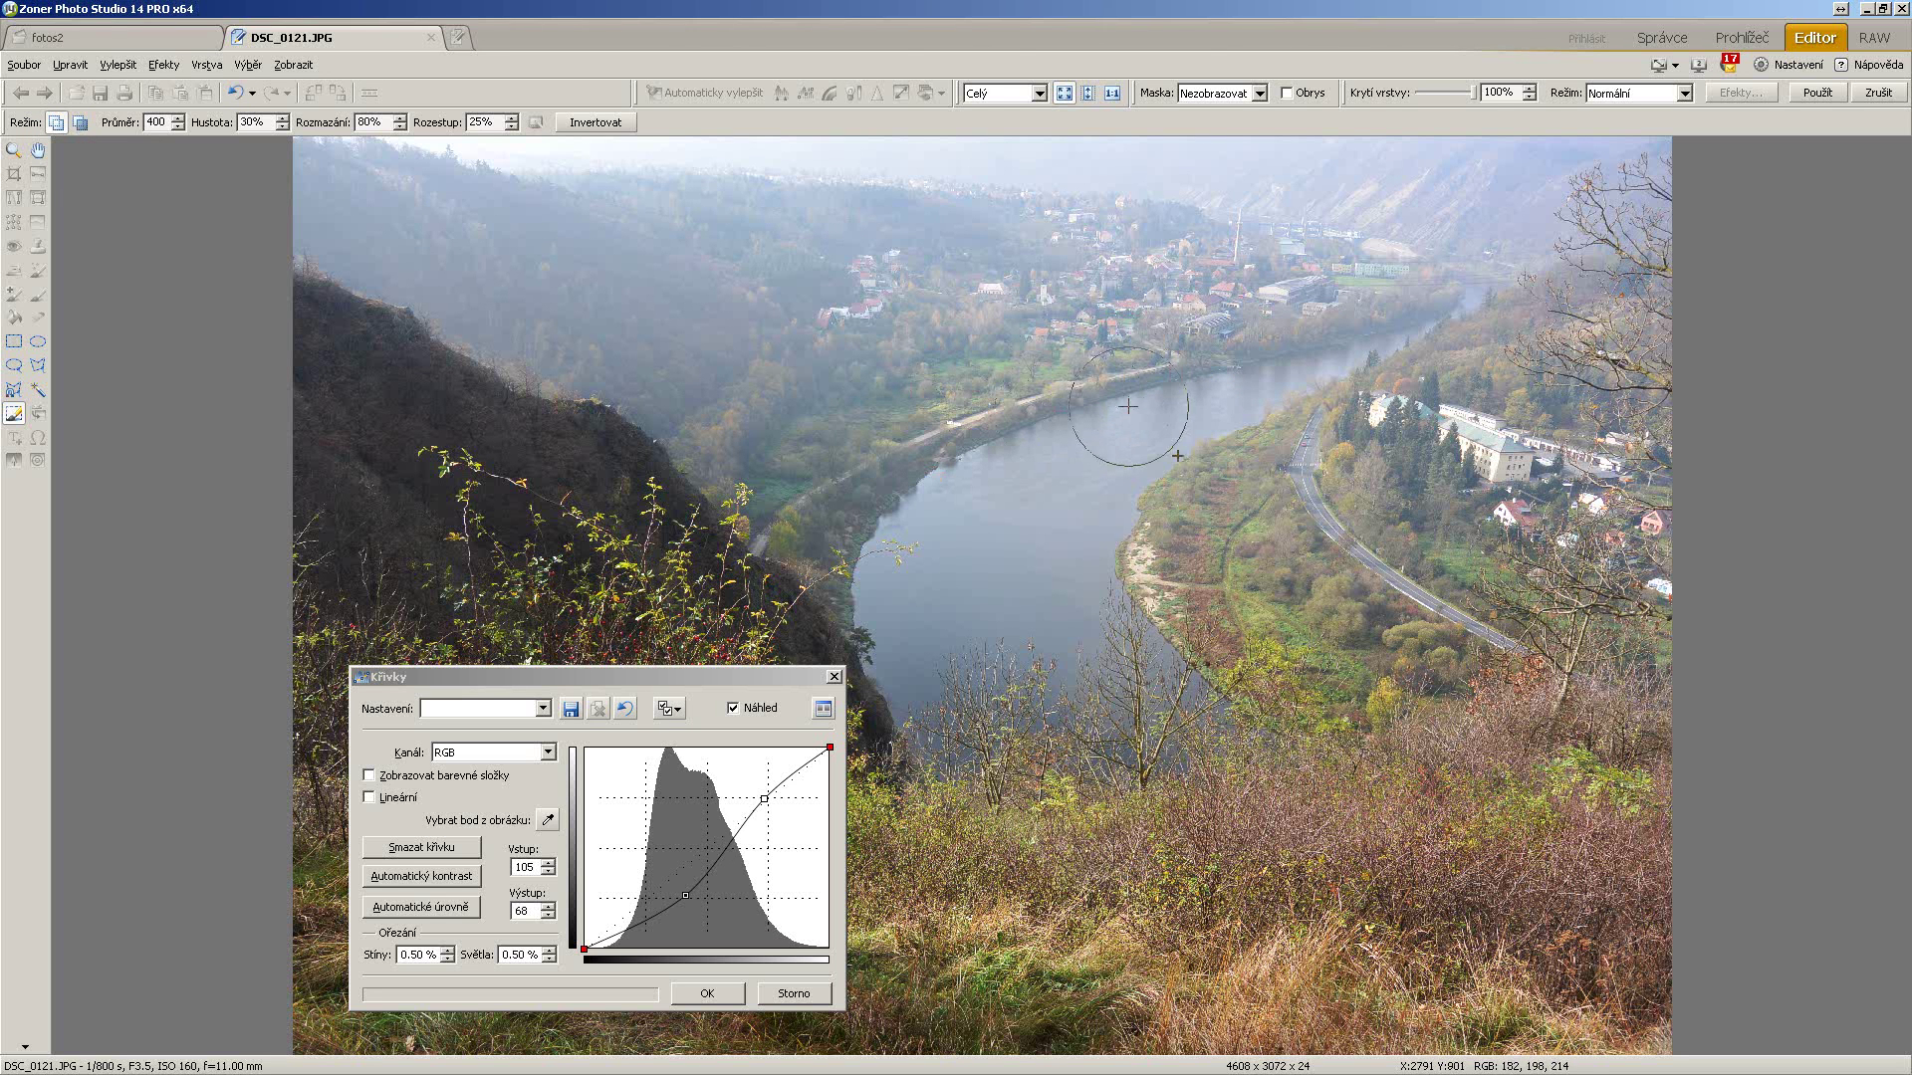
{"action": "mouse_move", "coordinate": [1201, 502]}
{"action": "left_mouse_down"}
{"action": "mouse_move", "coordinate": [1230, 595]}
{"action": "mouse_move", "coordinate": [1274, 618]}
{"action": "left_mouse_up"}
{"action": "mouse_move", "coordinate": [1421, 466]}
{"action": "left_mouse_down"}
{"action": "mouse_move", "coordinate": [1415, 493]}
{"action": "mouse_move", "coordinate": [1493, 558]}
{"action": "left_mouse_up"}
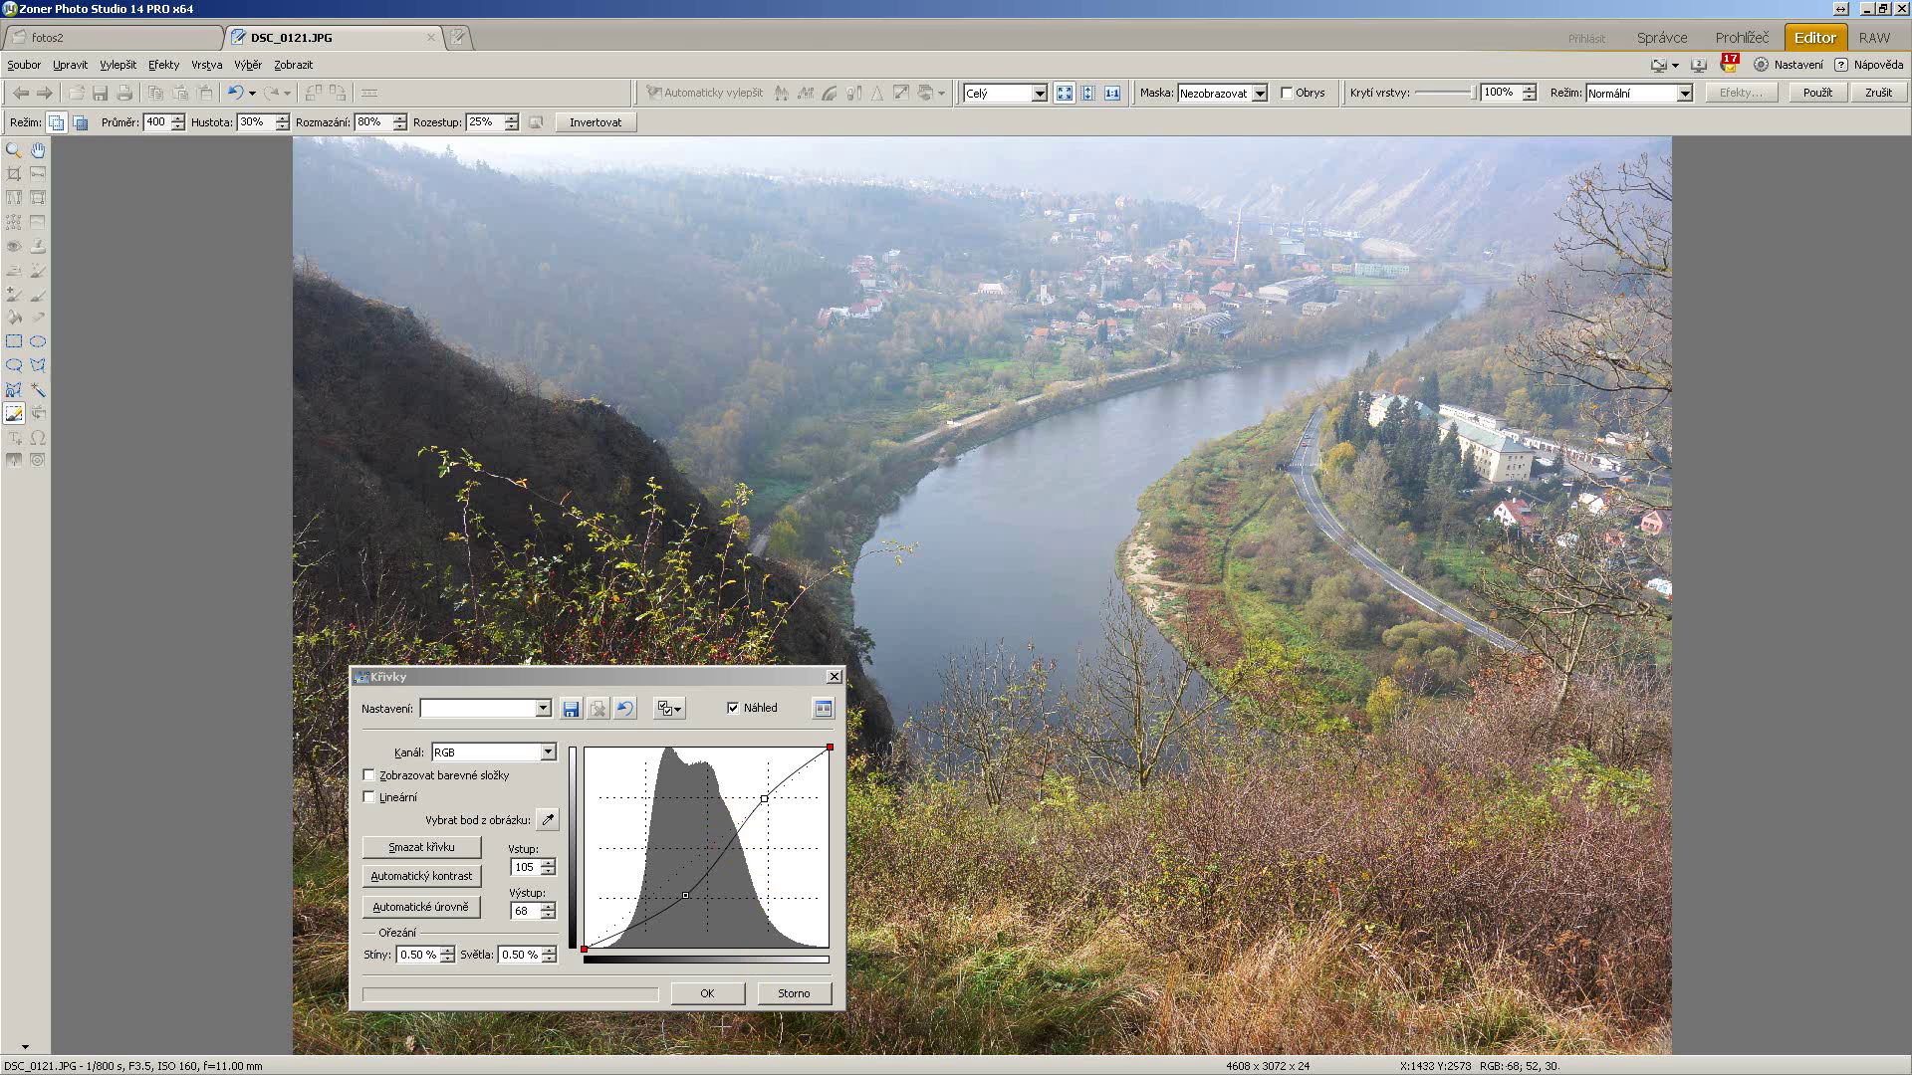
{"action": "left_click", "coordinate": [714, 995]}
{"action": "left_click", "coordinate": [721, 995]}
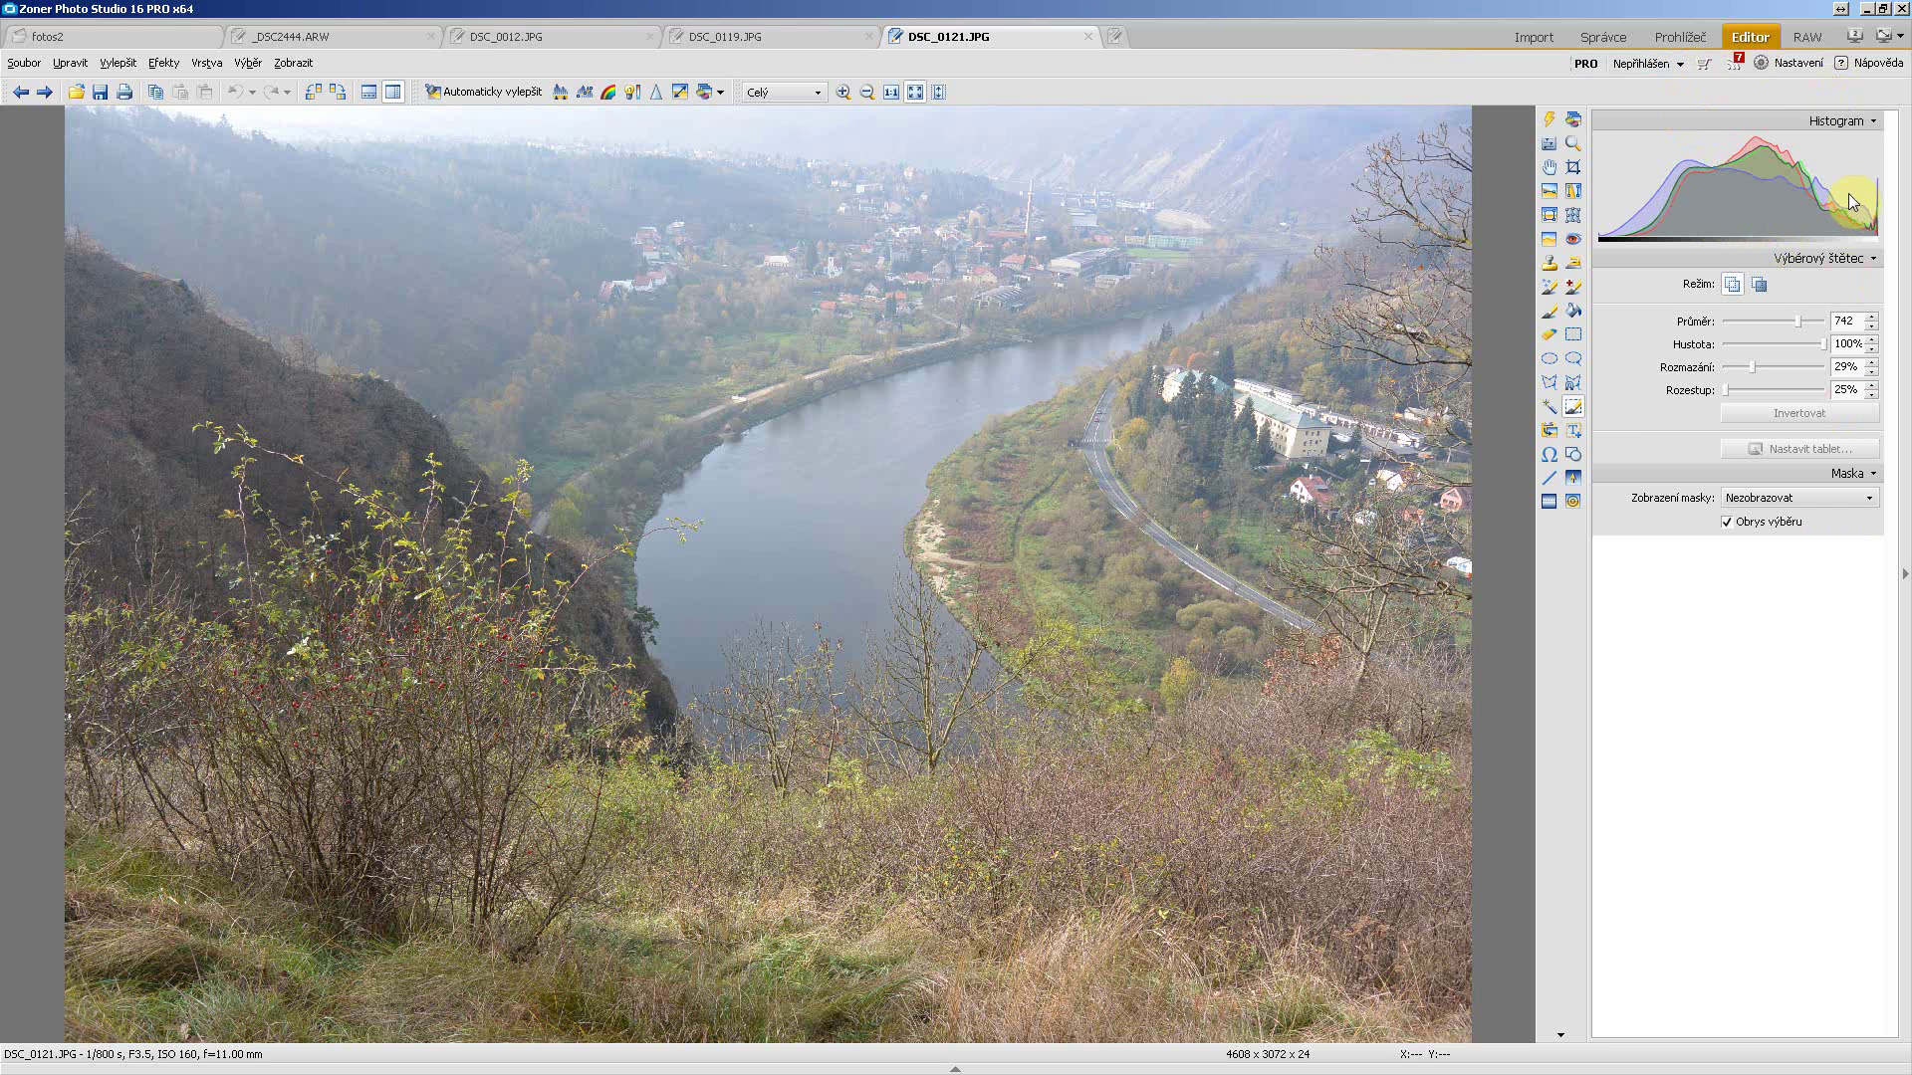
Step: Start the Curves filter and shape an S-curve with points at about input 100, output 54 and input 182, output 176
{"action": "left_click", "coordinate": [1548, 146]}
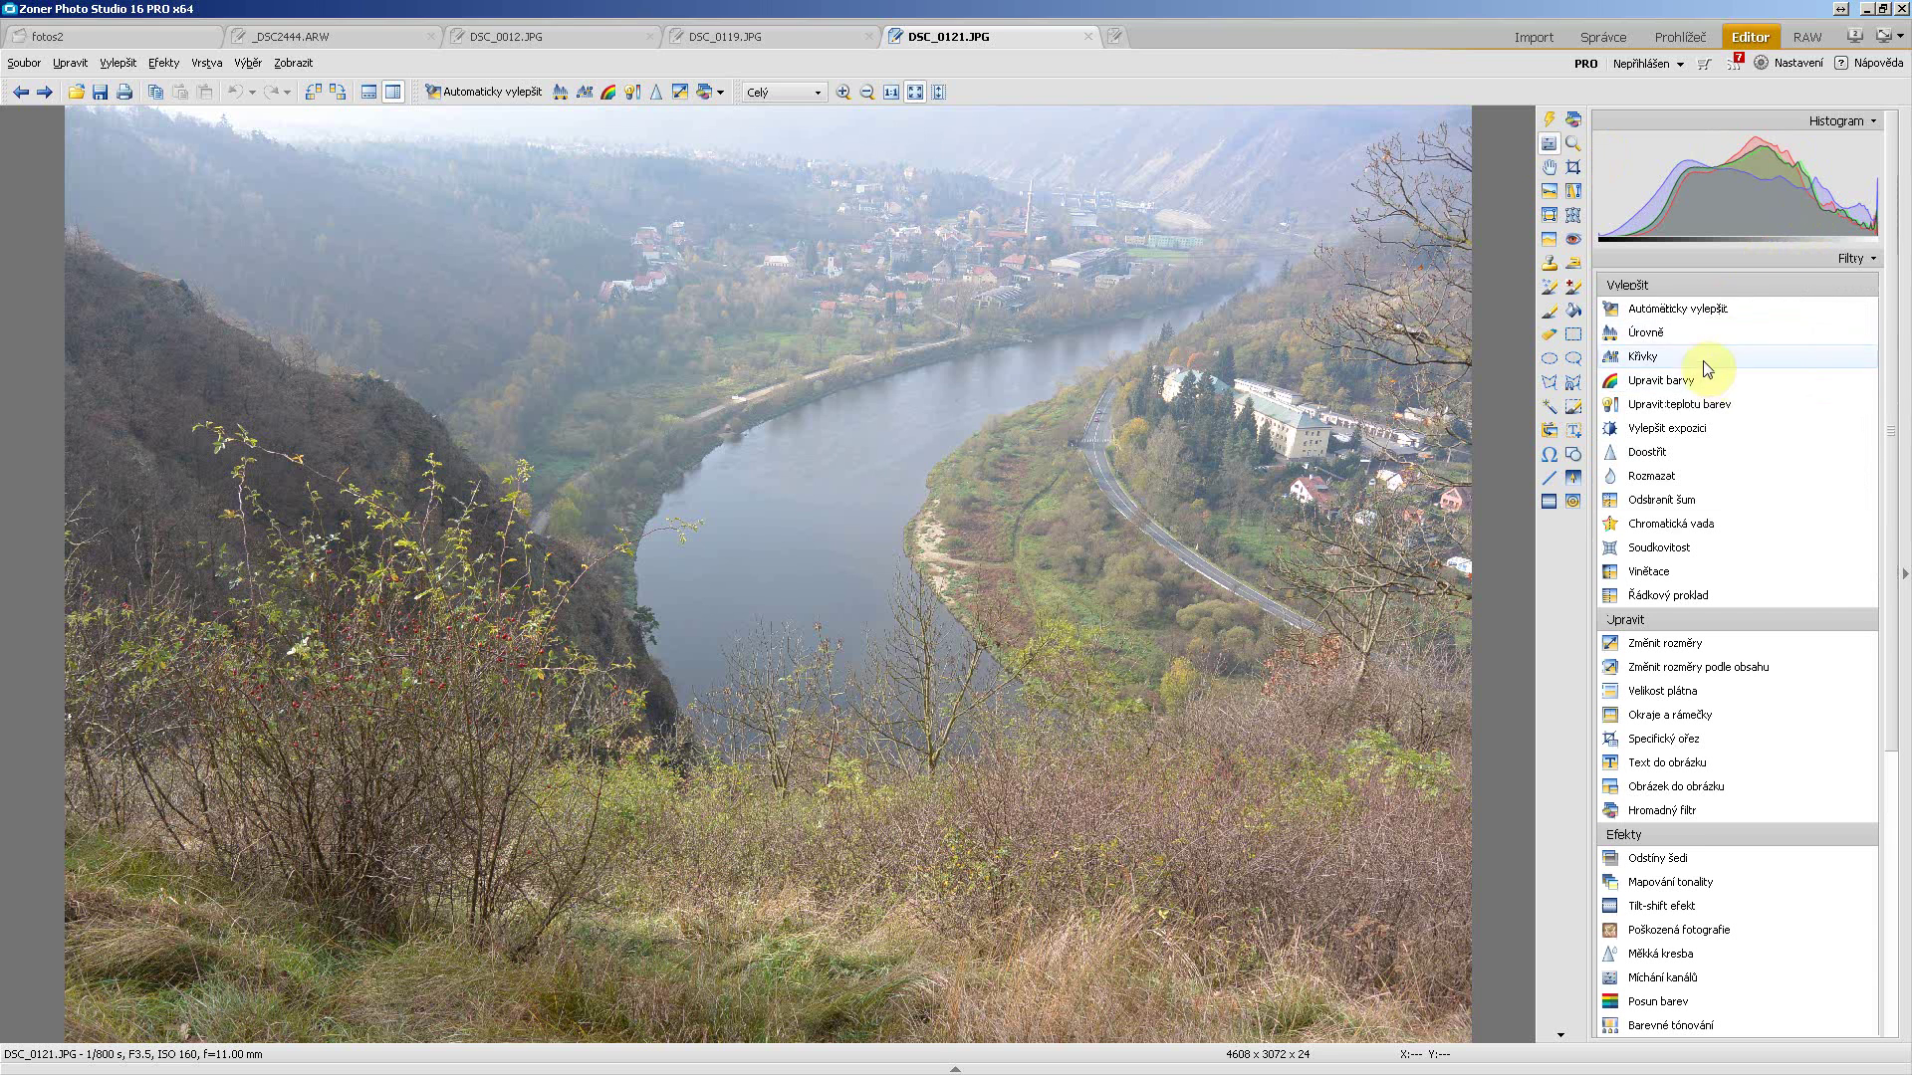
{"action": "left_click", "coordinate": [1662, 358]}
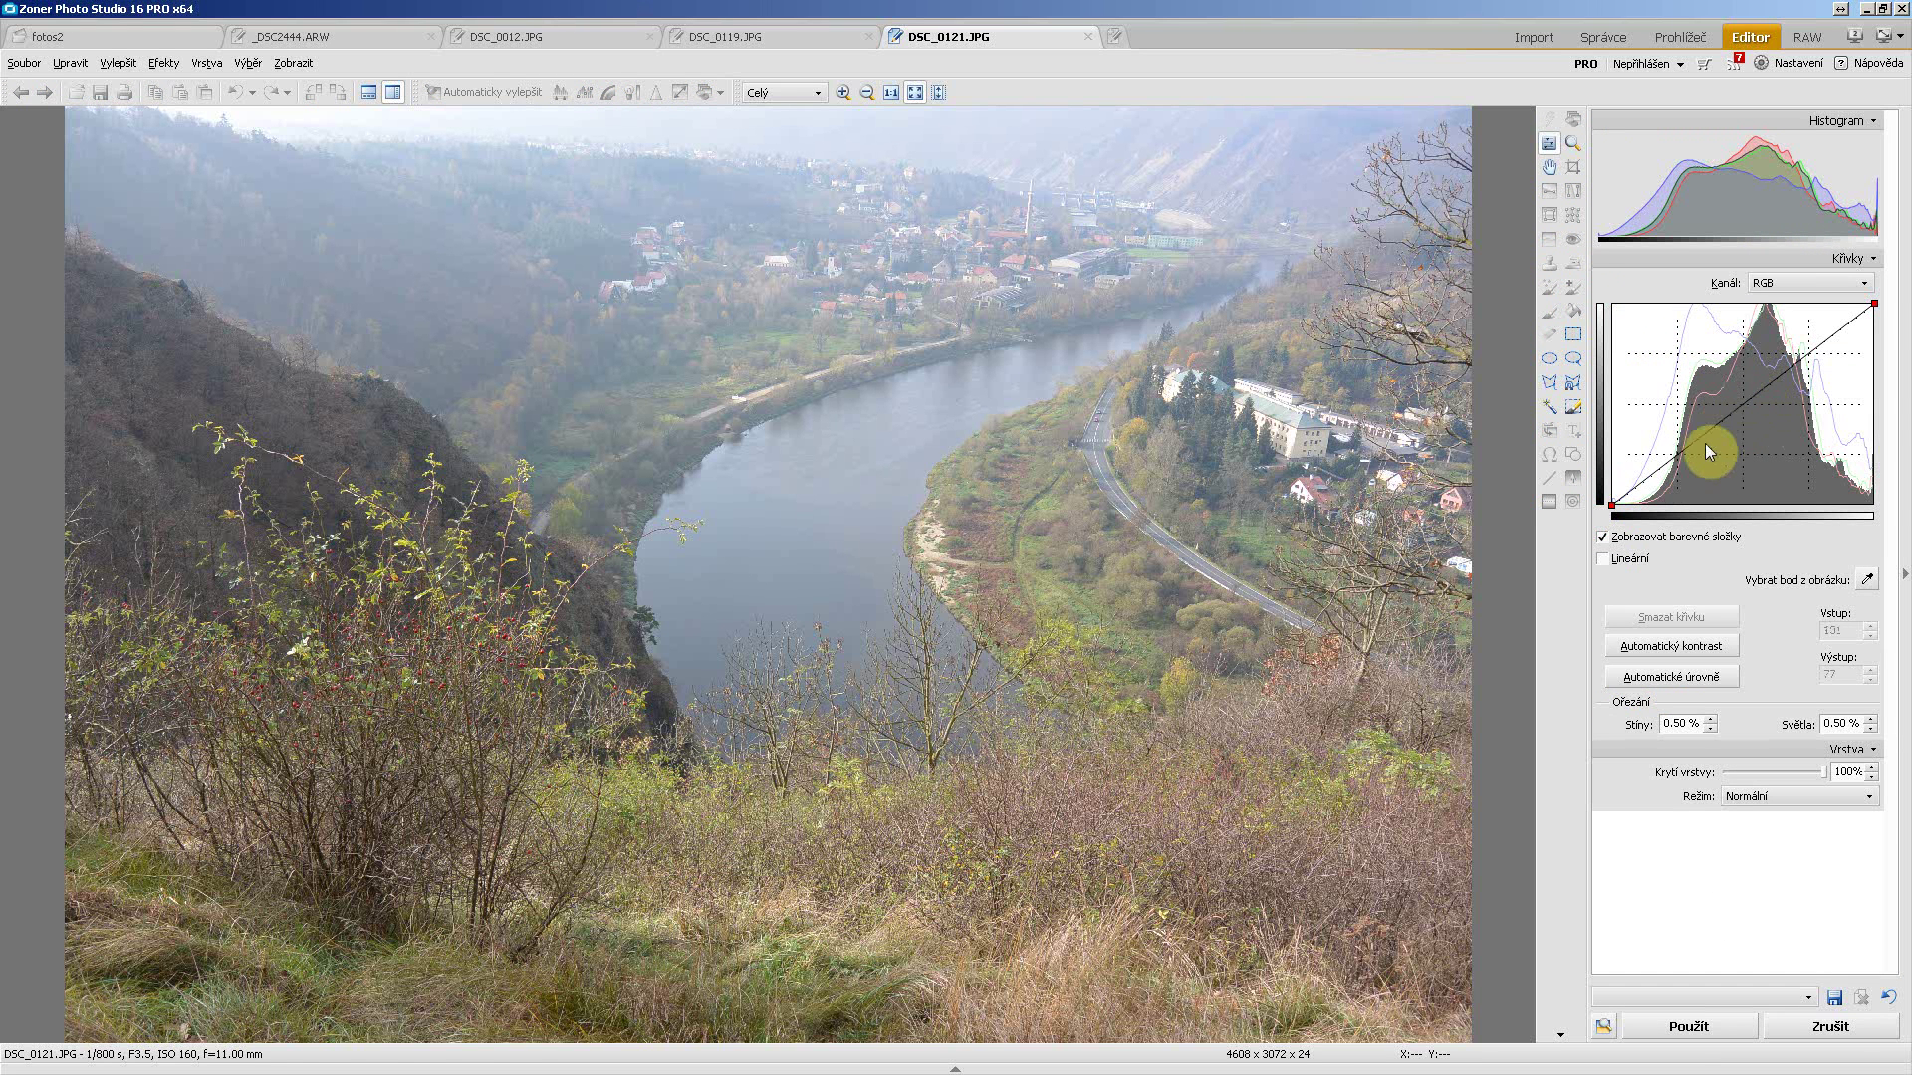
{"action": "left_click_drag", "start_coordinate": [1707, 438], "coordinate": [1714, 467]}
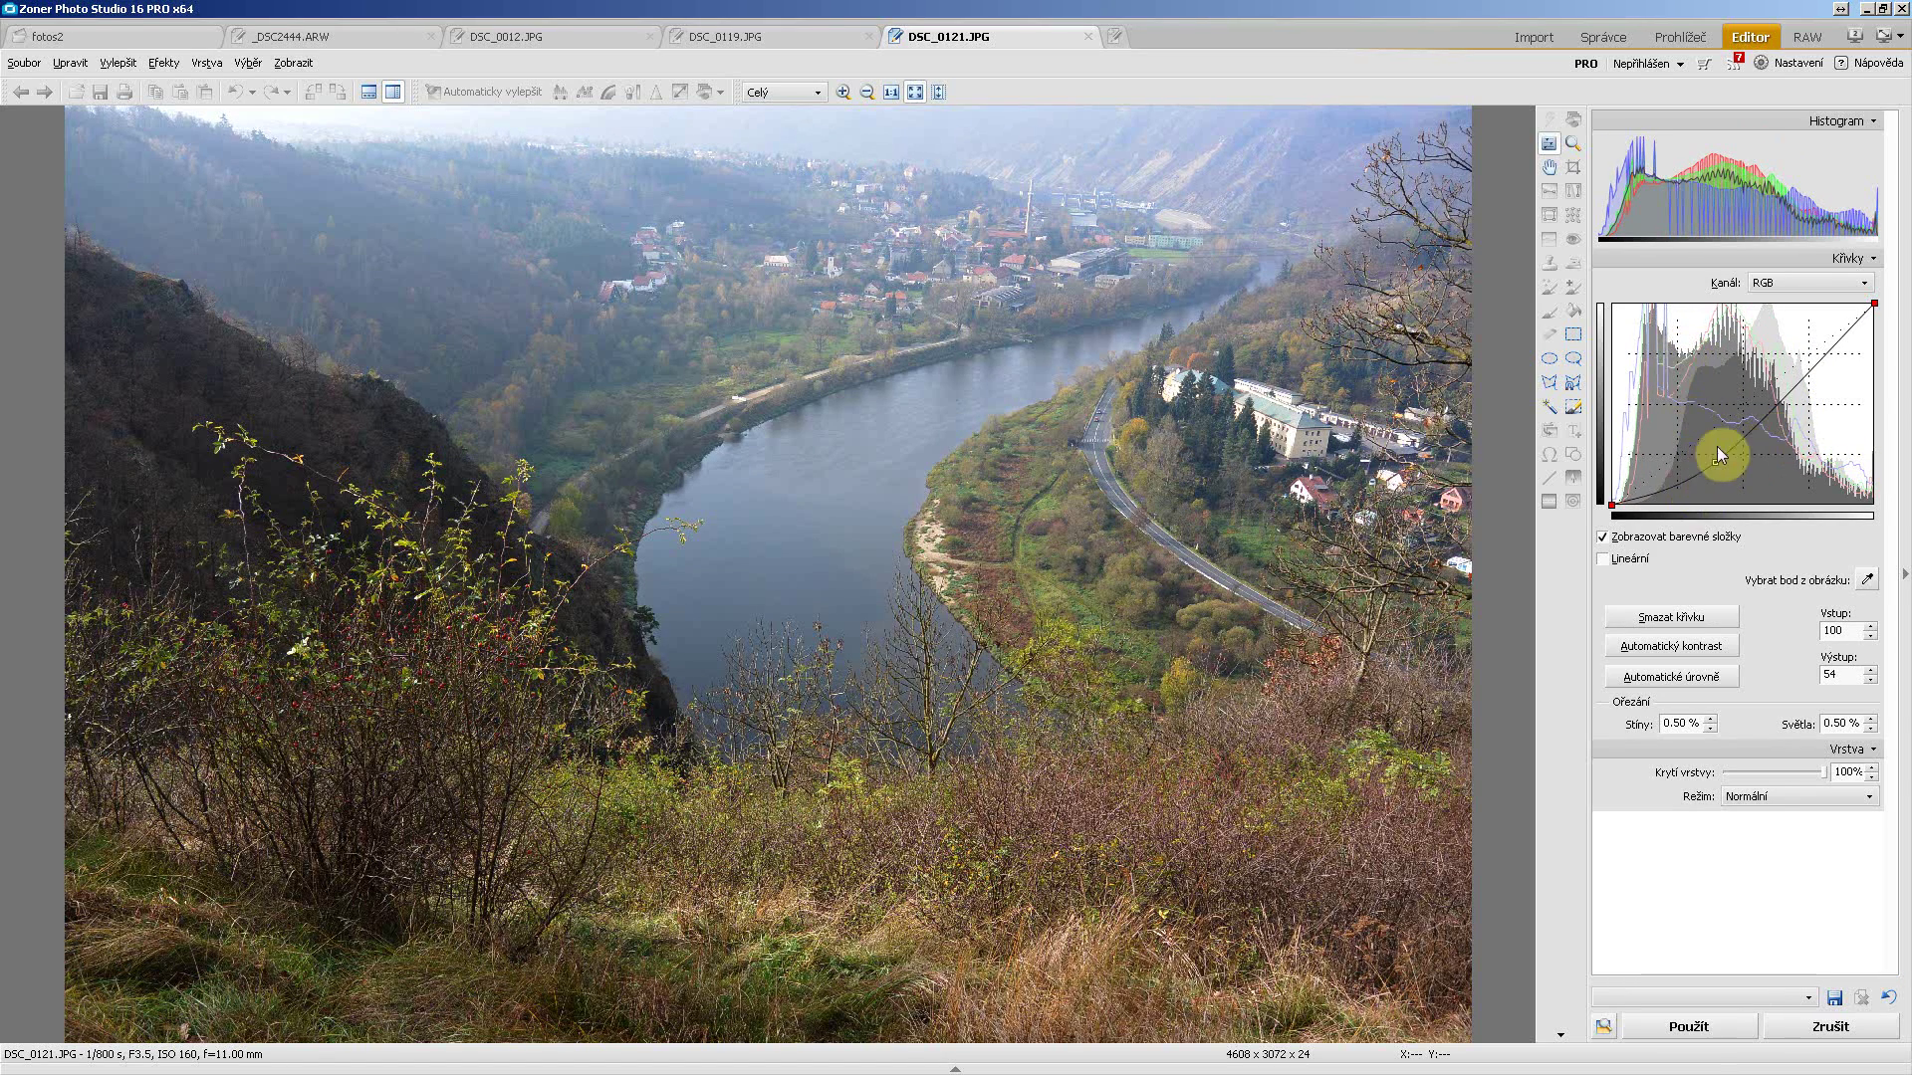
{"action": "left_click_drag", "start_coordinate": [1804, 376], "coordinate": [1798, 363]}
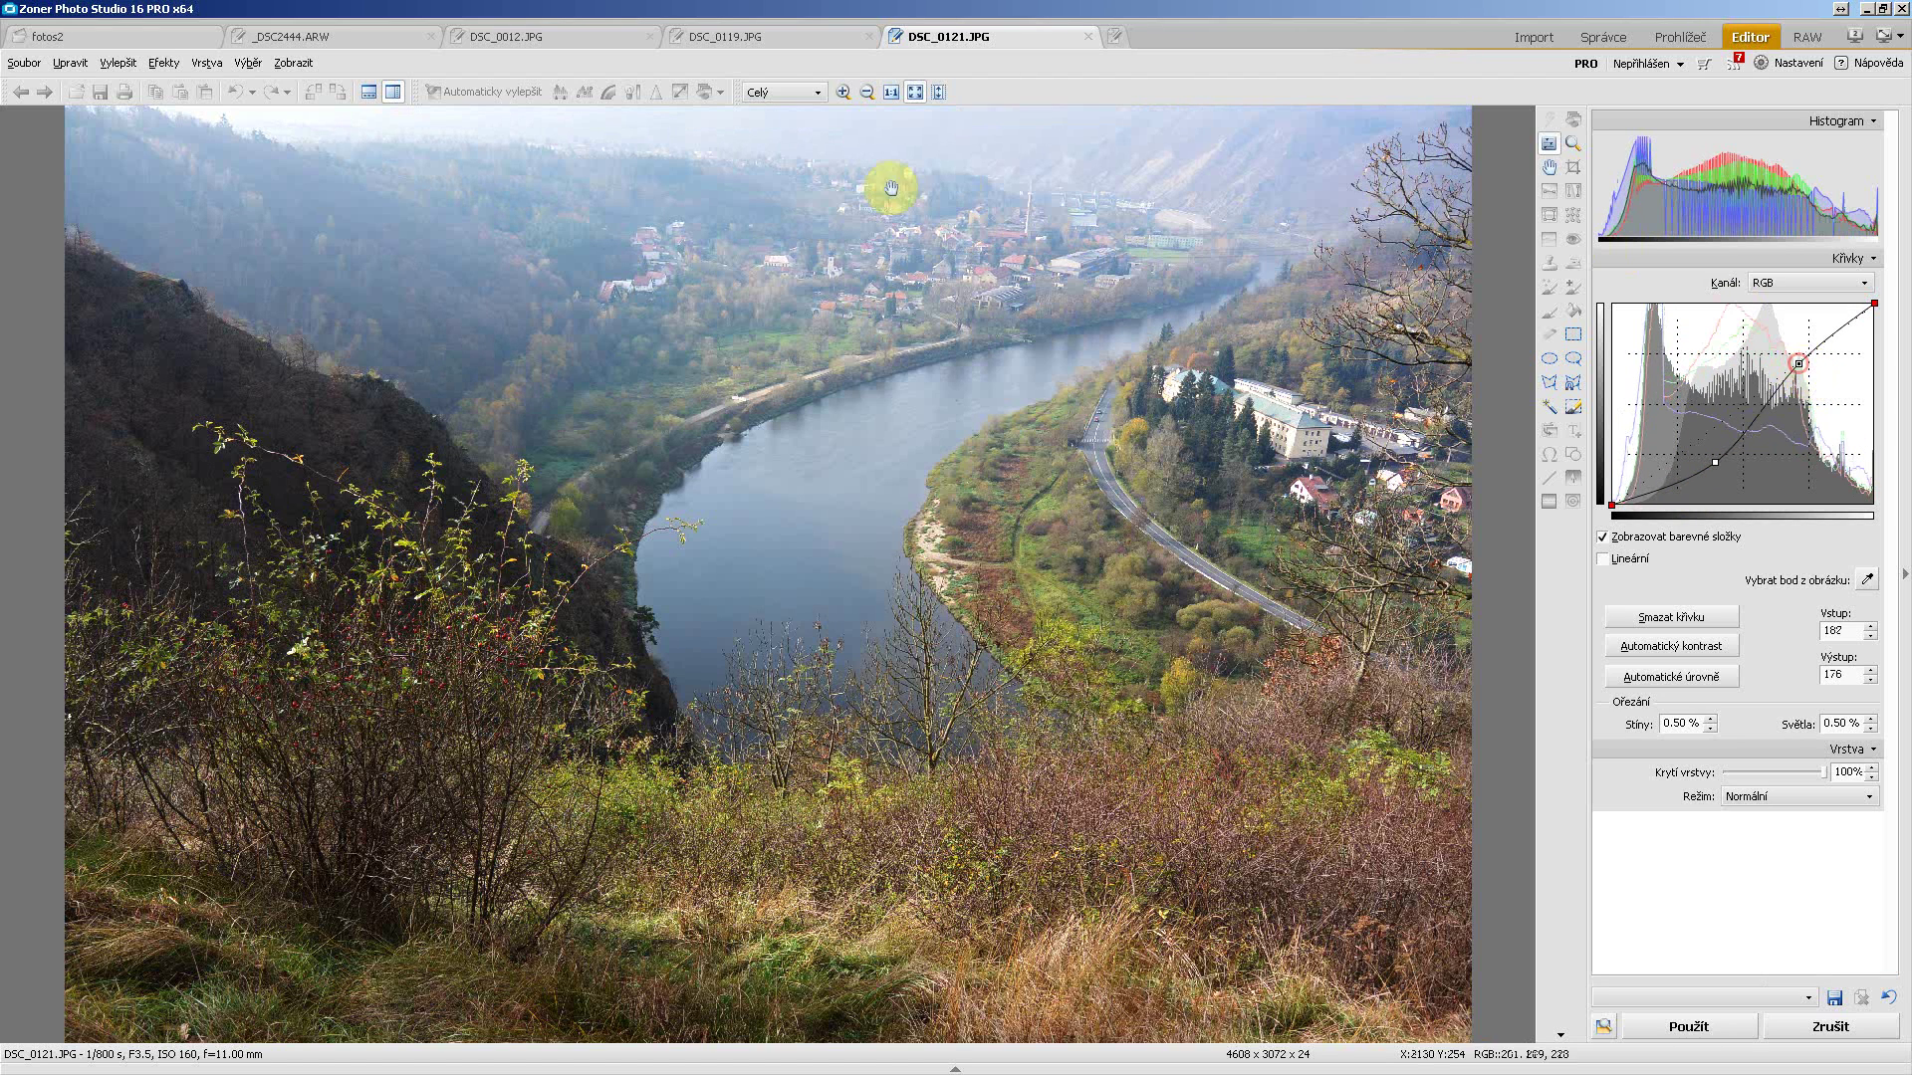
Step: Paint the mask over the dark hillside and foreground with an additive selection brush at diameter 791, density 99% and blur 23%
{"action": "left_click", "coordinate": [1574, 408]}
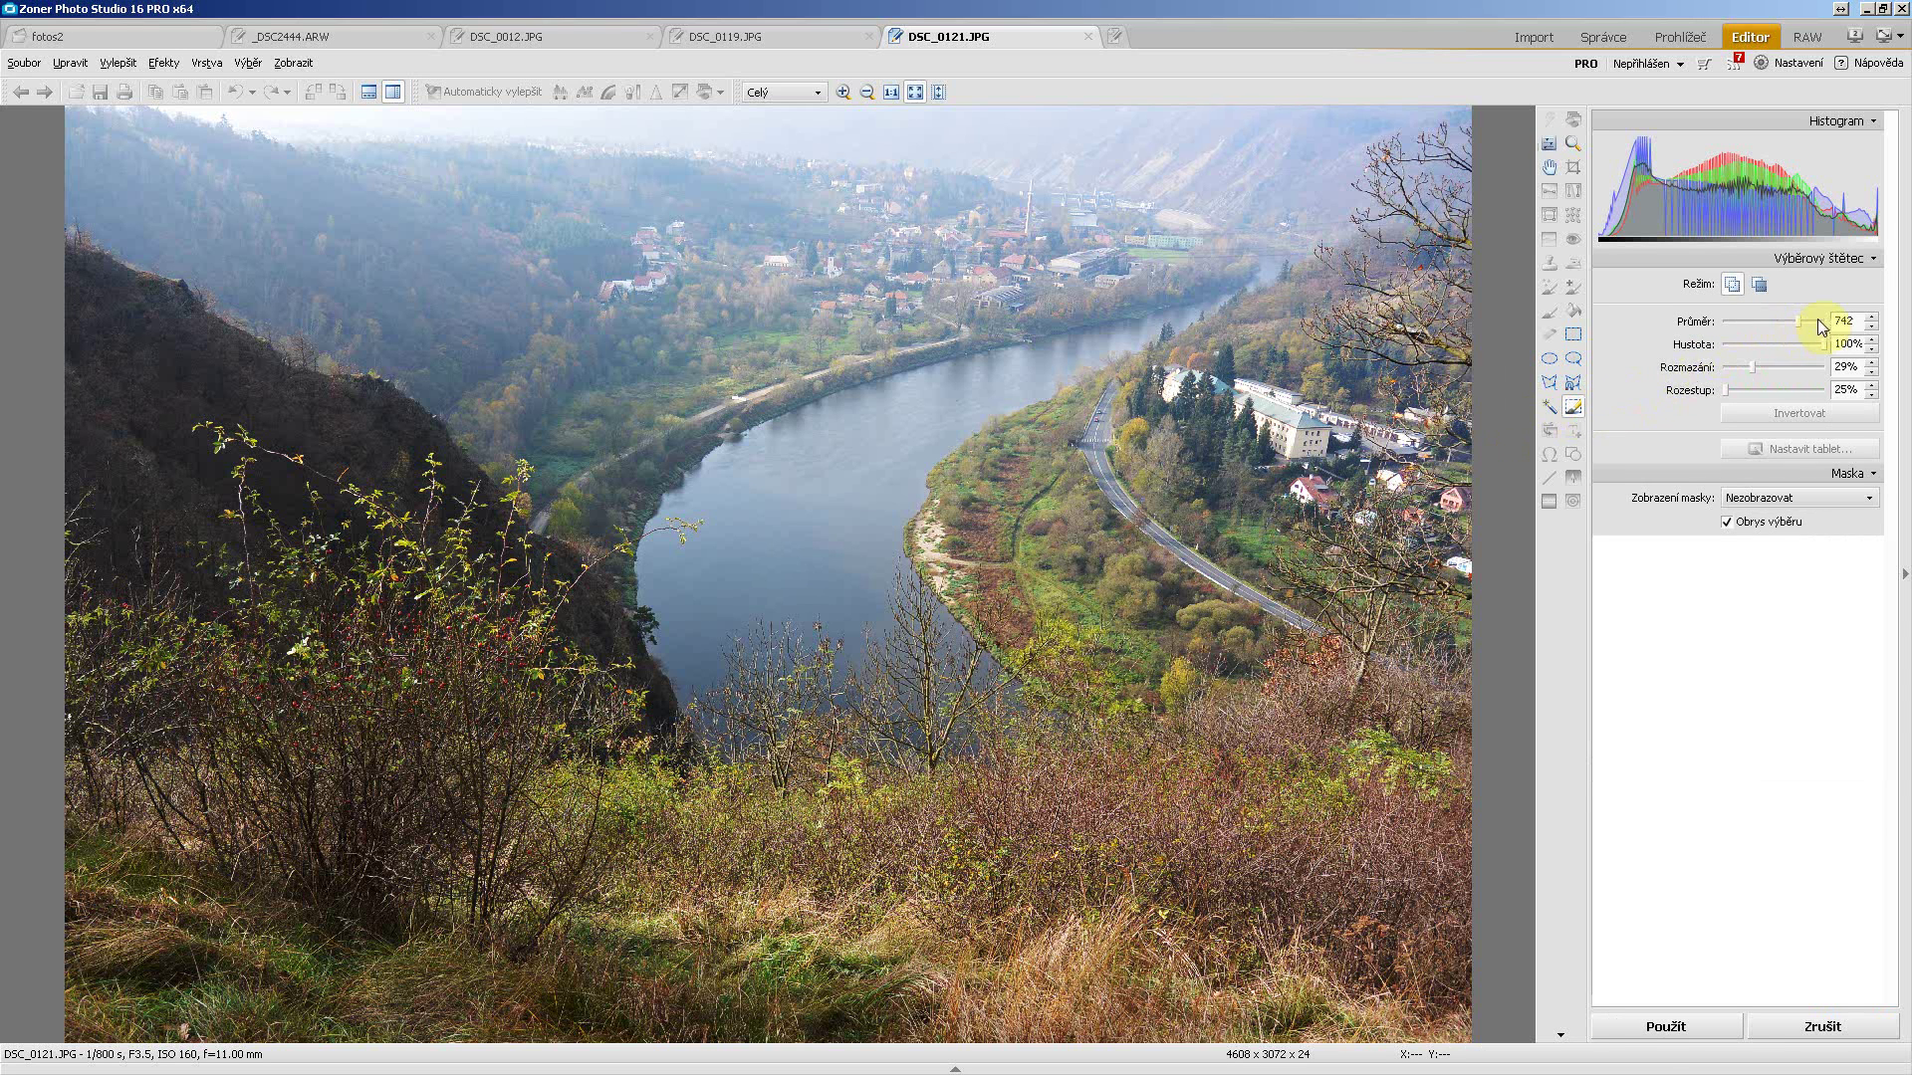
{"action": "left_click_drag", "start_coordinate": [1797, 320], "coordinate": [1774, 322]}
{"action": "left_click", "coordinate": [1802, 320]}
{"action": "left_click", "coordinate": [1813, 344]}
{"action": "left_click", "coordinate": [1746, 368]}
{"action": "left_click", "coordinate": [1733, 285]}
{"action": "mouse_move", "coordinate": [181, 470]}
{"action": "left_mouse_down"}
{"action": "mouse_move", "coordinate": [125, 417]}
{"action": "mouse_move", "coordinate": [297, 491]}
{"action": "mouse_move", "coordinate": [384, 555]}
{"action": "mouse_move", "coordinate": [530, 747]}
{"action": "mouse_move", "coordinate": [146, 720]}
{"action": "mouse_move", "coordinate": [199, 603]}
{"action": "mouse_move", "coordinate": [340, 868]}
{"action": "mouse_move", "coordinate": [317, 908]}
{"action": "mouse_move", "coordinate": [144, 902]}
{"action": "mouse_move", "coordinate": [652, 913]}
{"action": "mouse_move", "coordinate": [804, 889]}
{"action": "mouse_move", "coordinate": [1050, 924]}
{"action": "mouse_move", "coordinate": [1275, 919]}
{"action": "mouse_move", "coordinate": [1483, 881]}
{"action": "mouse_move", "coordinate": [1403, 958]}
{"action": "mouse_move", "coordinate": [1458, 847]}
{"action": "mouse_move", "coordinate": [1455, 867]}
{"action": "mouse_move", "coordinate": [1353, 826]}
{"action": "mouse_move", "coordinate": [1286, 871]}
{"action": "mouse_move", "coordinate": [890, 955]}
{"action": "mouse_move", "coordinate": [113, 988]}
{"action": "left_mouse_up"}
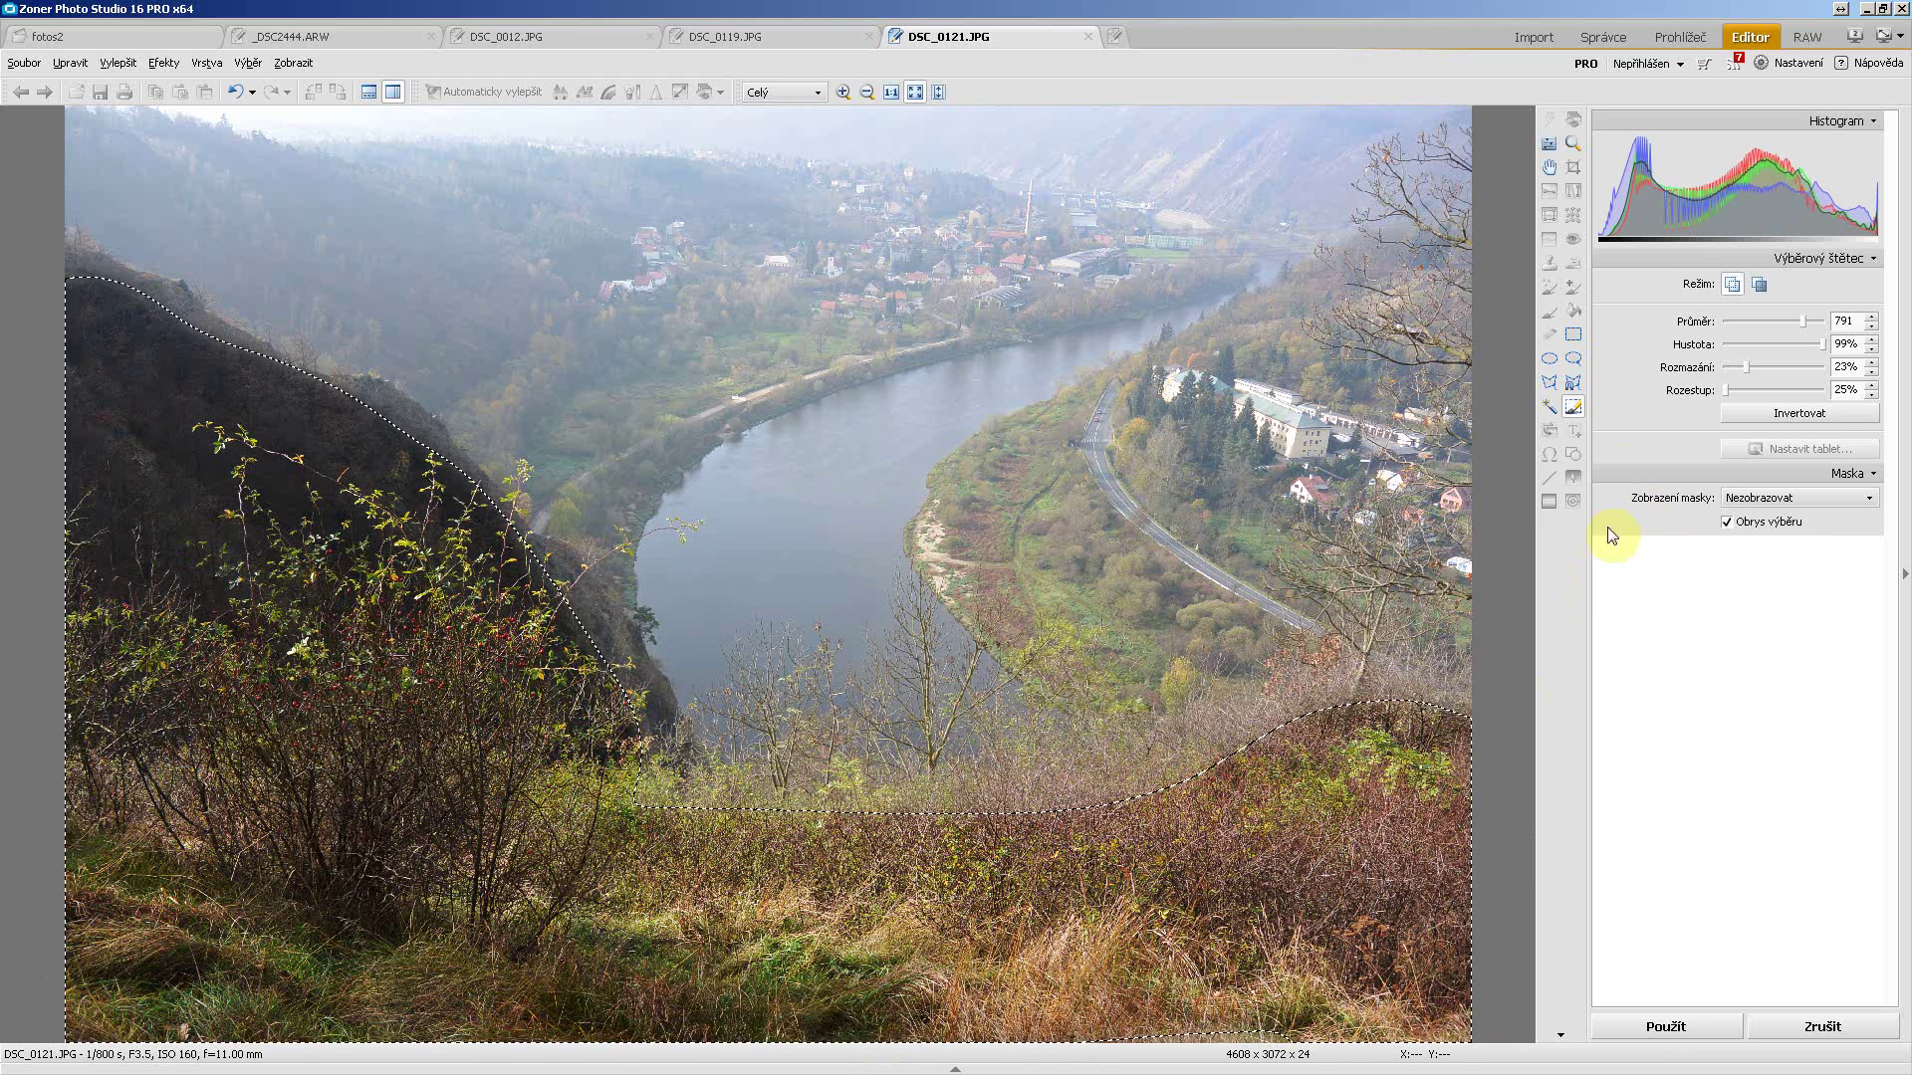
Step: Extend the mask over the near riverbank below the road with brush diameter 554, density 26% and blur 51%, and hide the selection outline
{"action": "left_click", "coordinate": [1760, 285]}
{"action": "left_click", "coordinate": [1733, 285]}
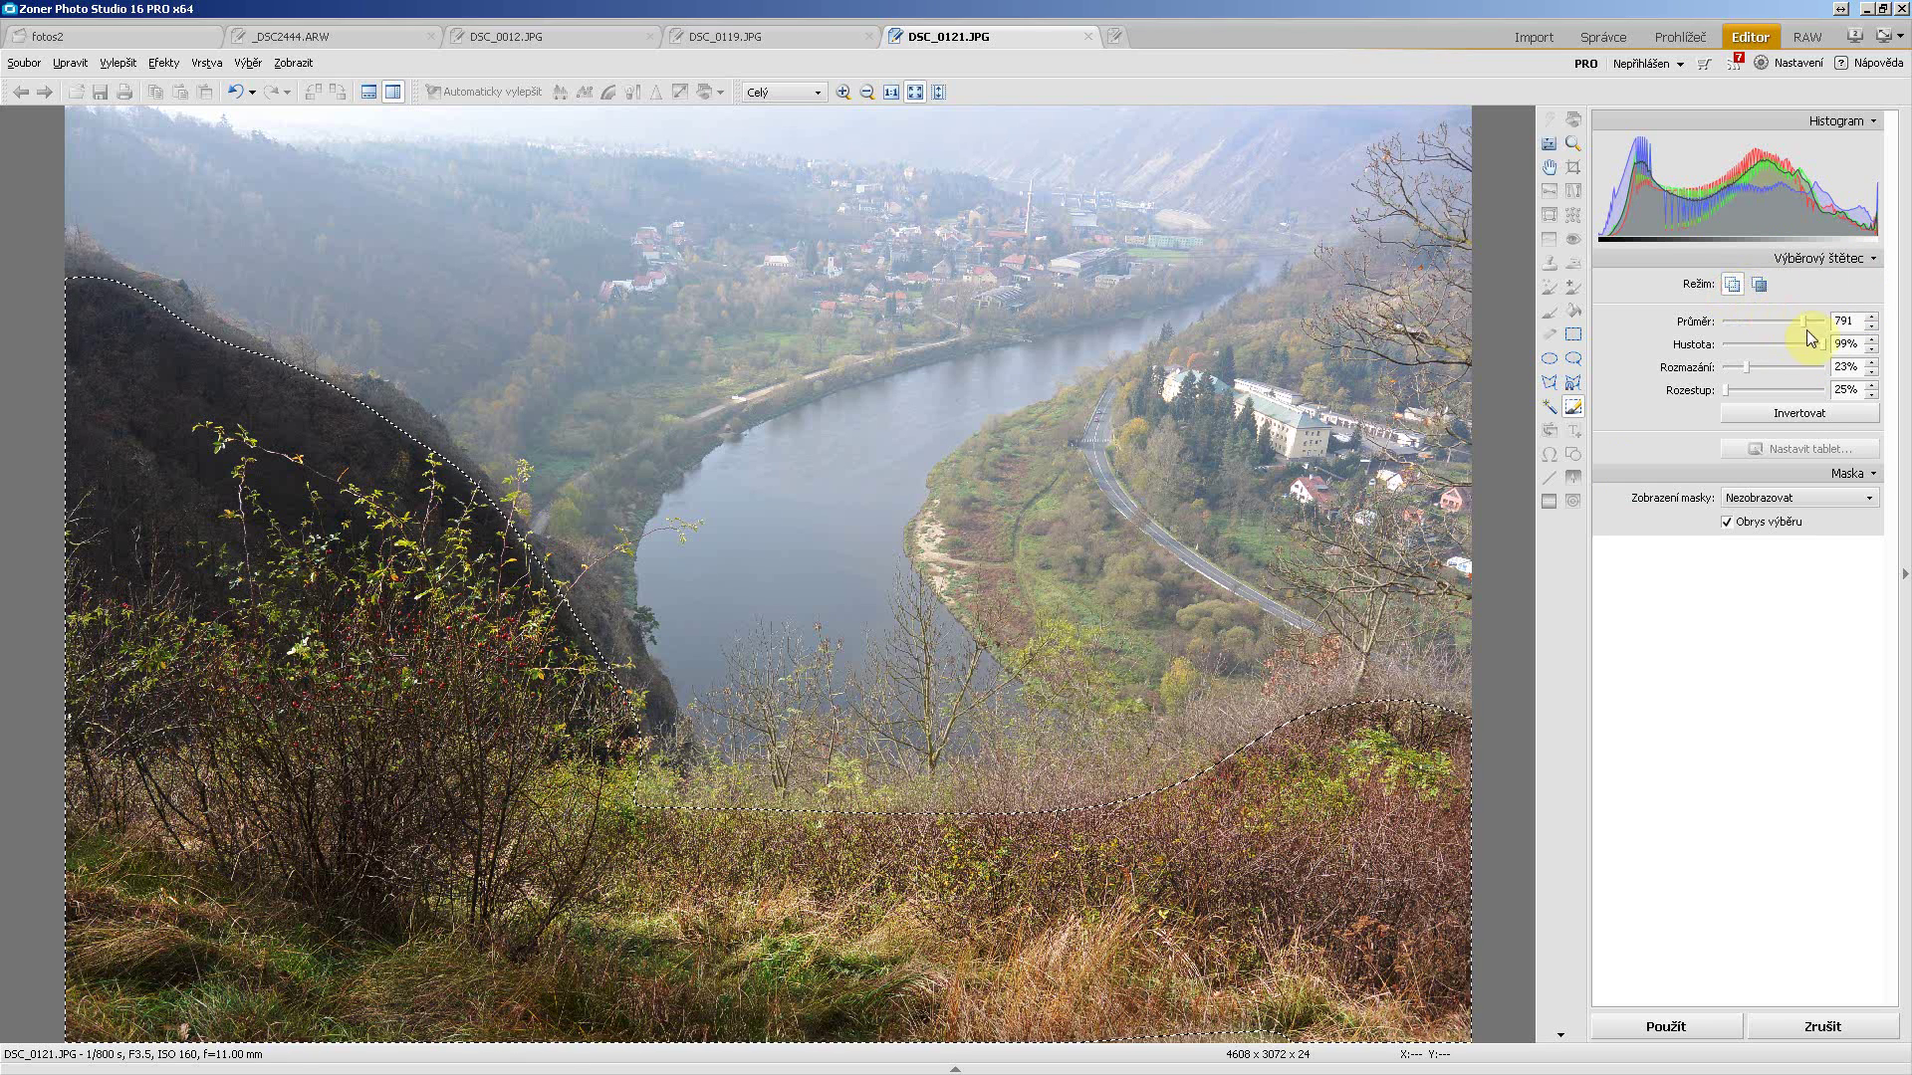
{"action": "left_click_drag", "start_coordinate": [1789, 327], "coordinate": [1782, 324]}
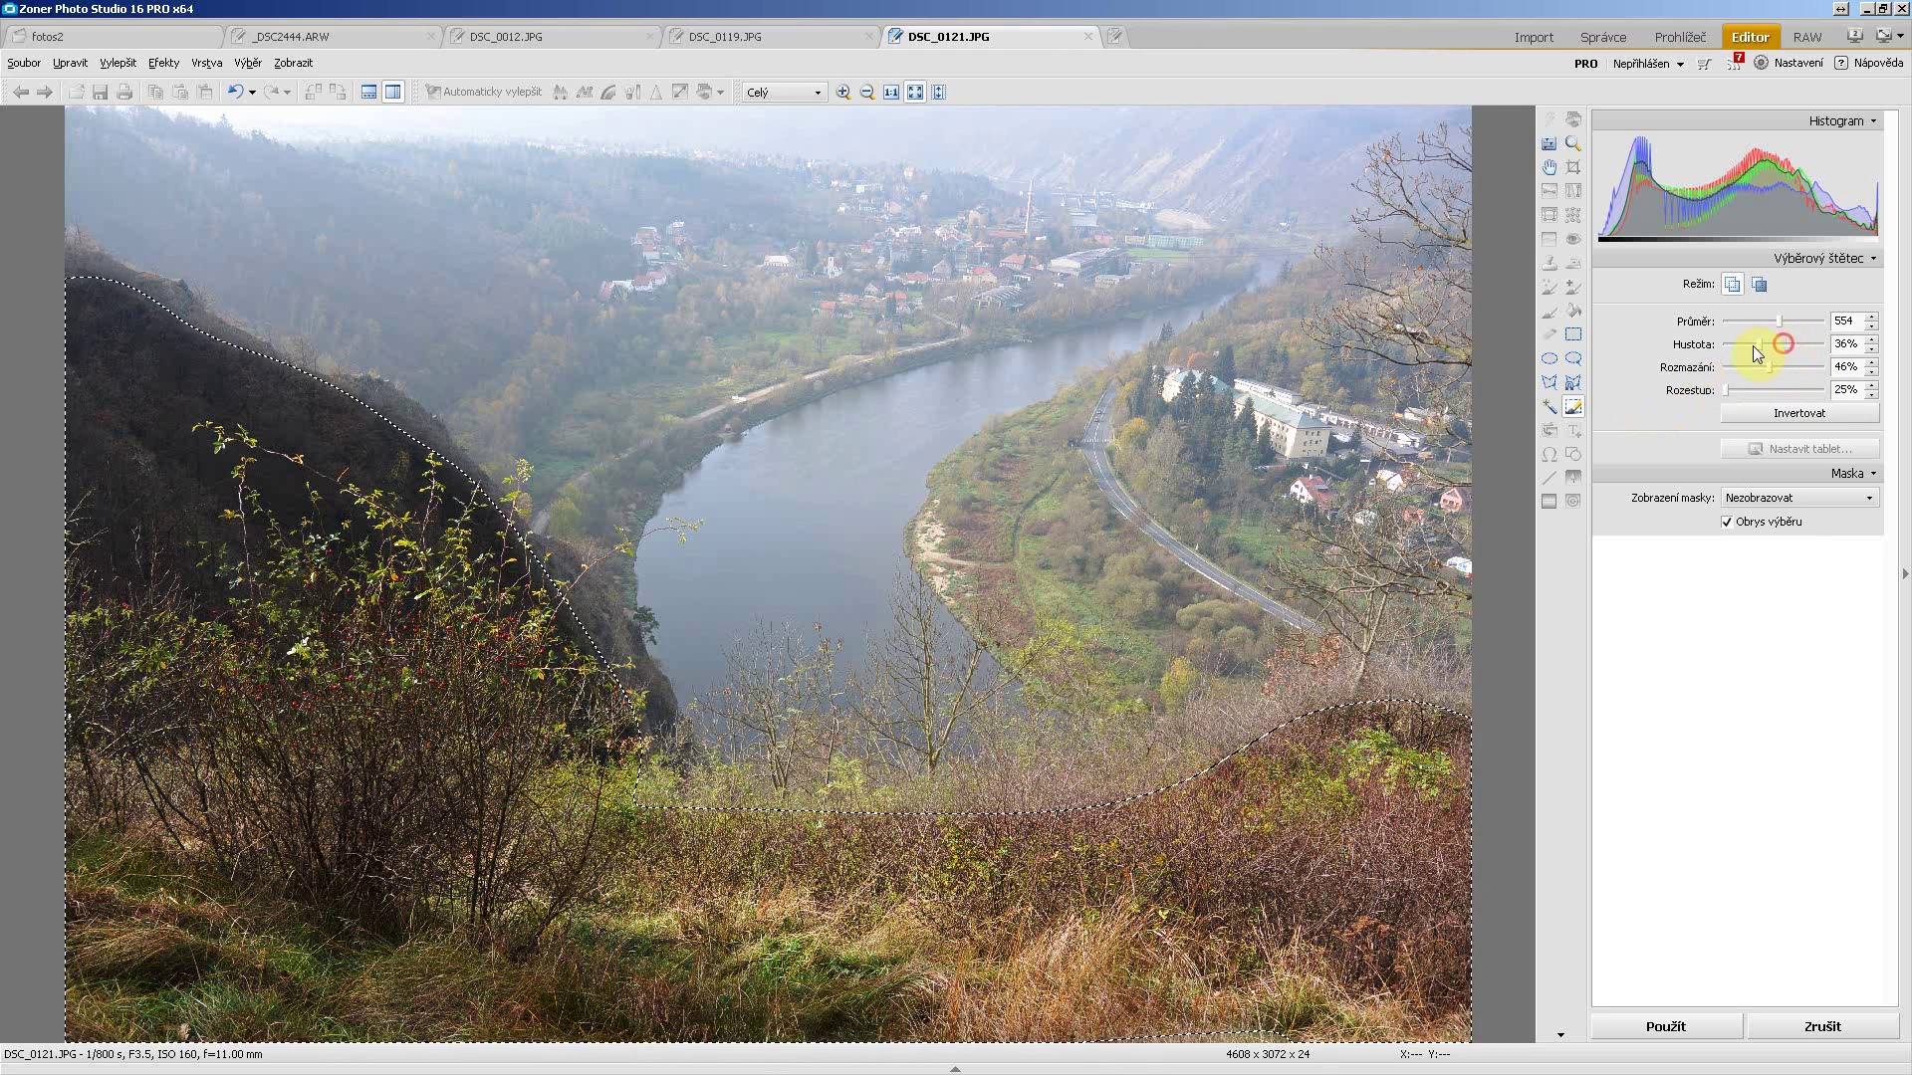
{"action": "left_click_drag", "start_coordinate": [1773, 371], "coordinate": [1775, 367]}
{"action": "left_click", "coordinate": [1260, 695]}
{"action": "mouse_move", "coordinate": [1167, 681]}
{"action": "left_mouse_down"}
{"action": "mouse_move", "coordinate": [1055, 622]}
{"action": "mouse_move", "coordinate": [1225, 697]}
{"action": "mouse_move", "coordinate": [1394, 623]}
{"action": "left_mouse_up"}
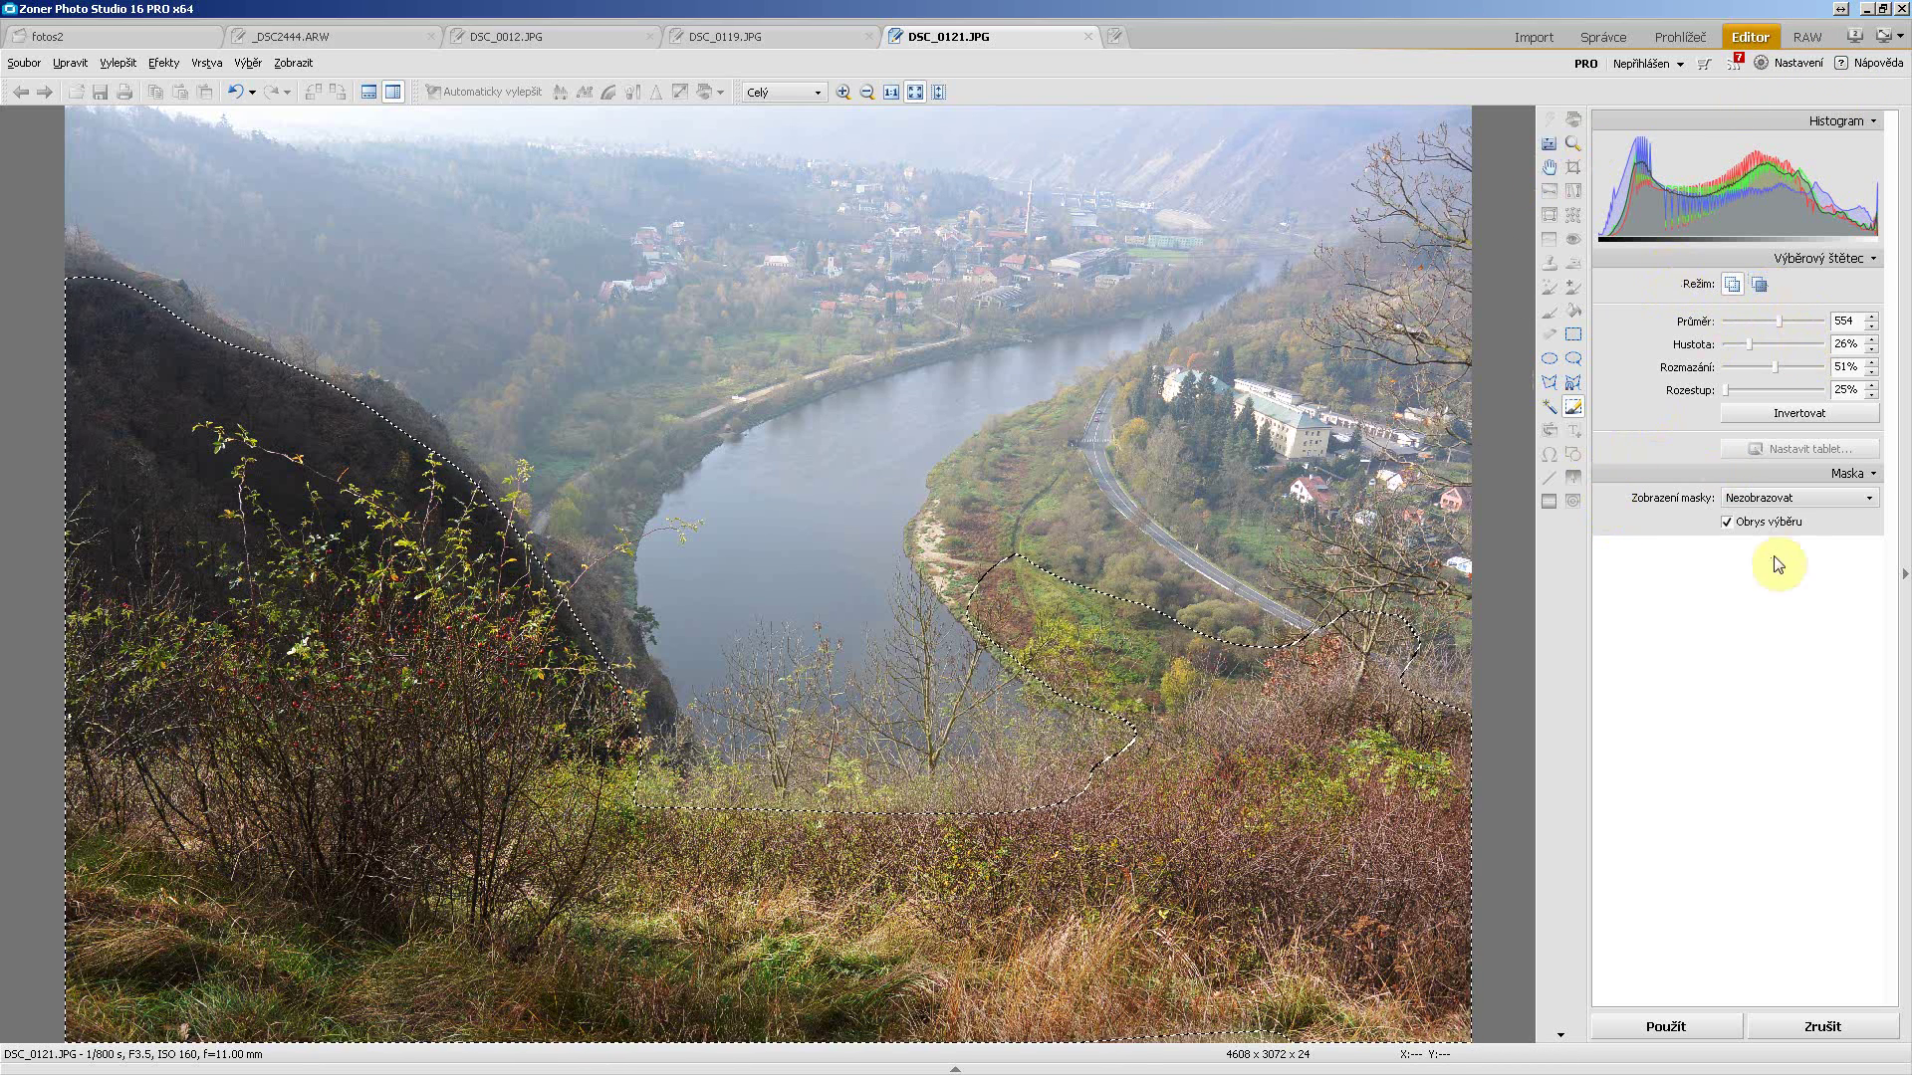
{"action": "left_click", "coordinate": [1727, 522]}
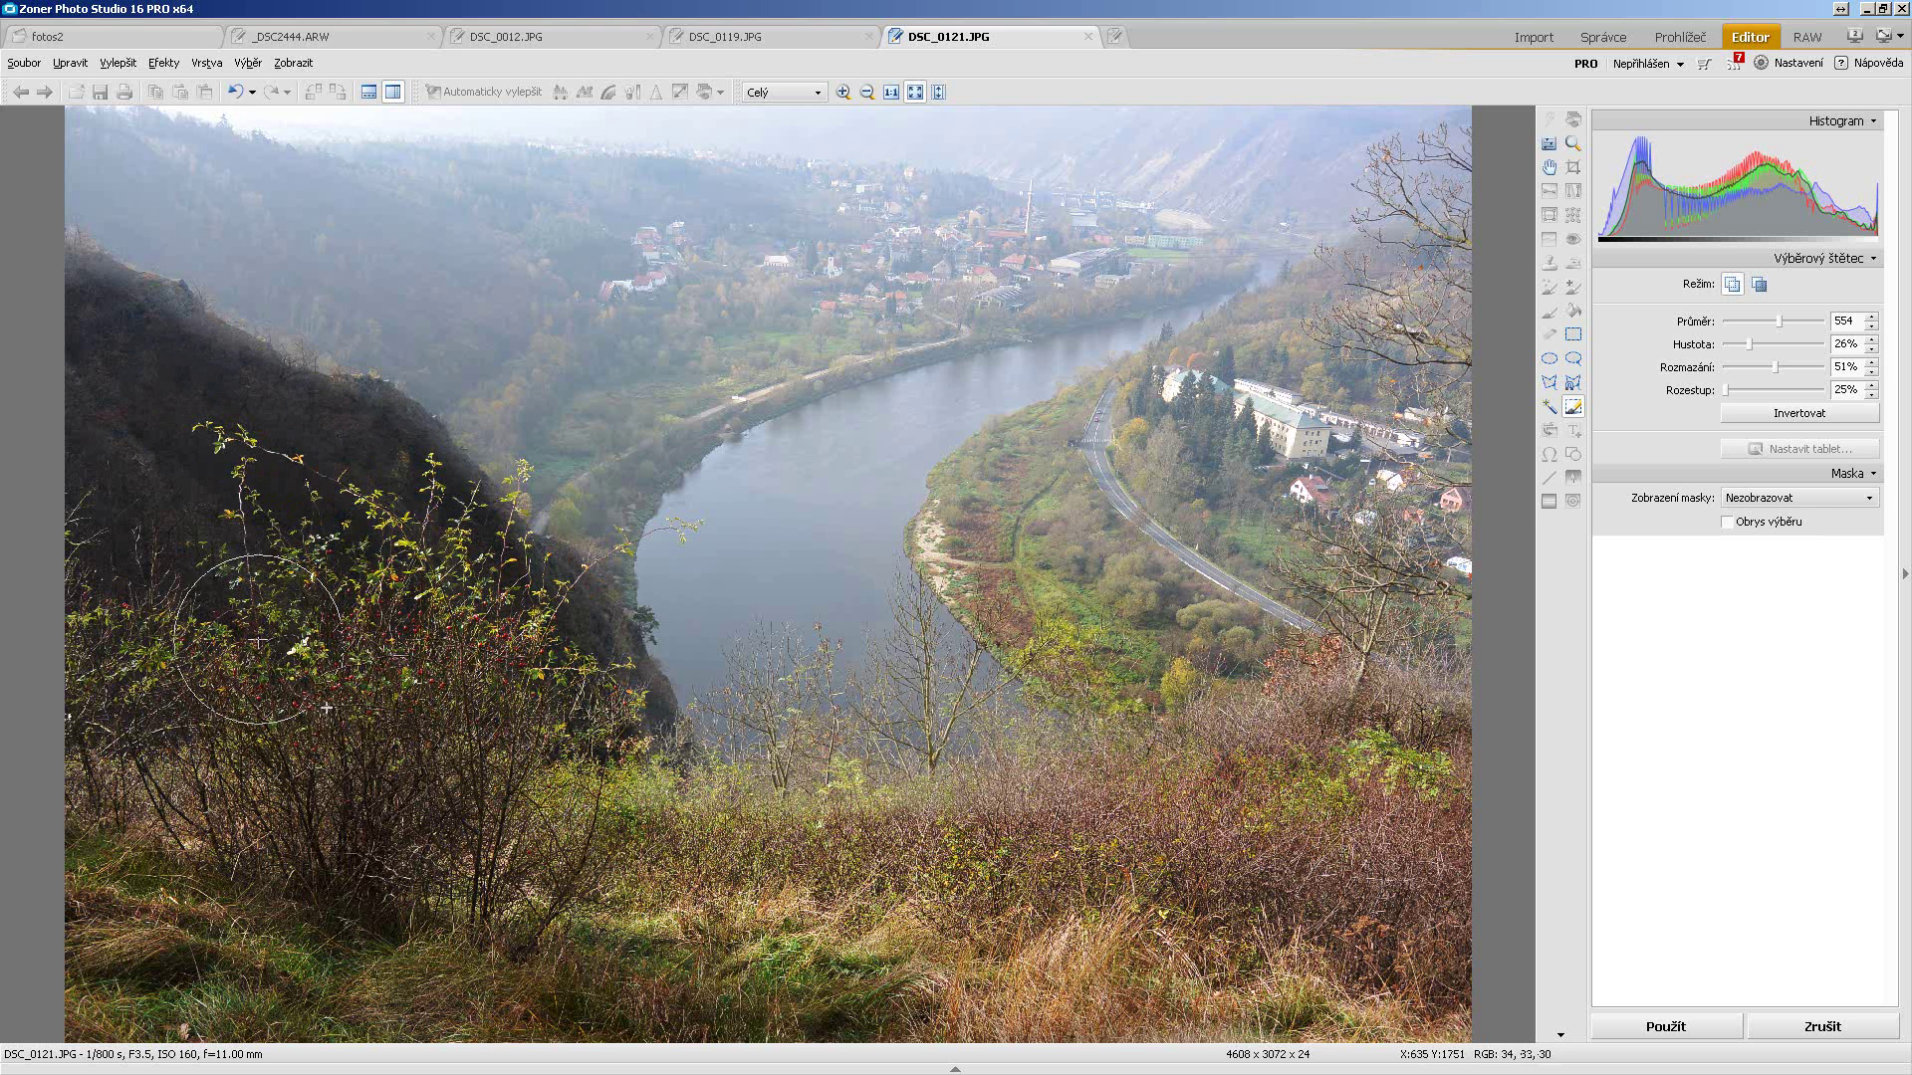
Step: Set the brush density to 10% and paint the mask over the riverbank beside the road and the river-side edge of the dark hillside
{"action": "left_click", "coordinate": [1790, 318]}
{"action": "left_click", "coordinate": [1750, 343]}
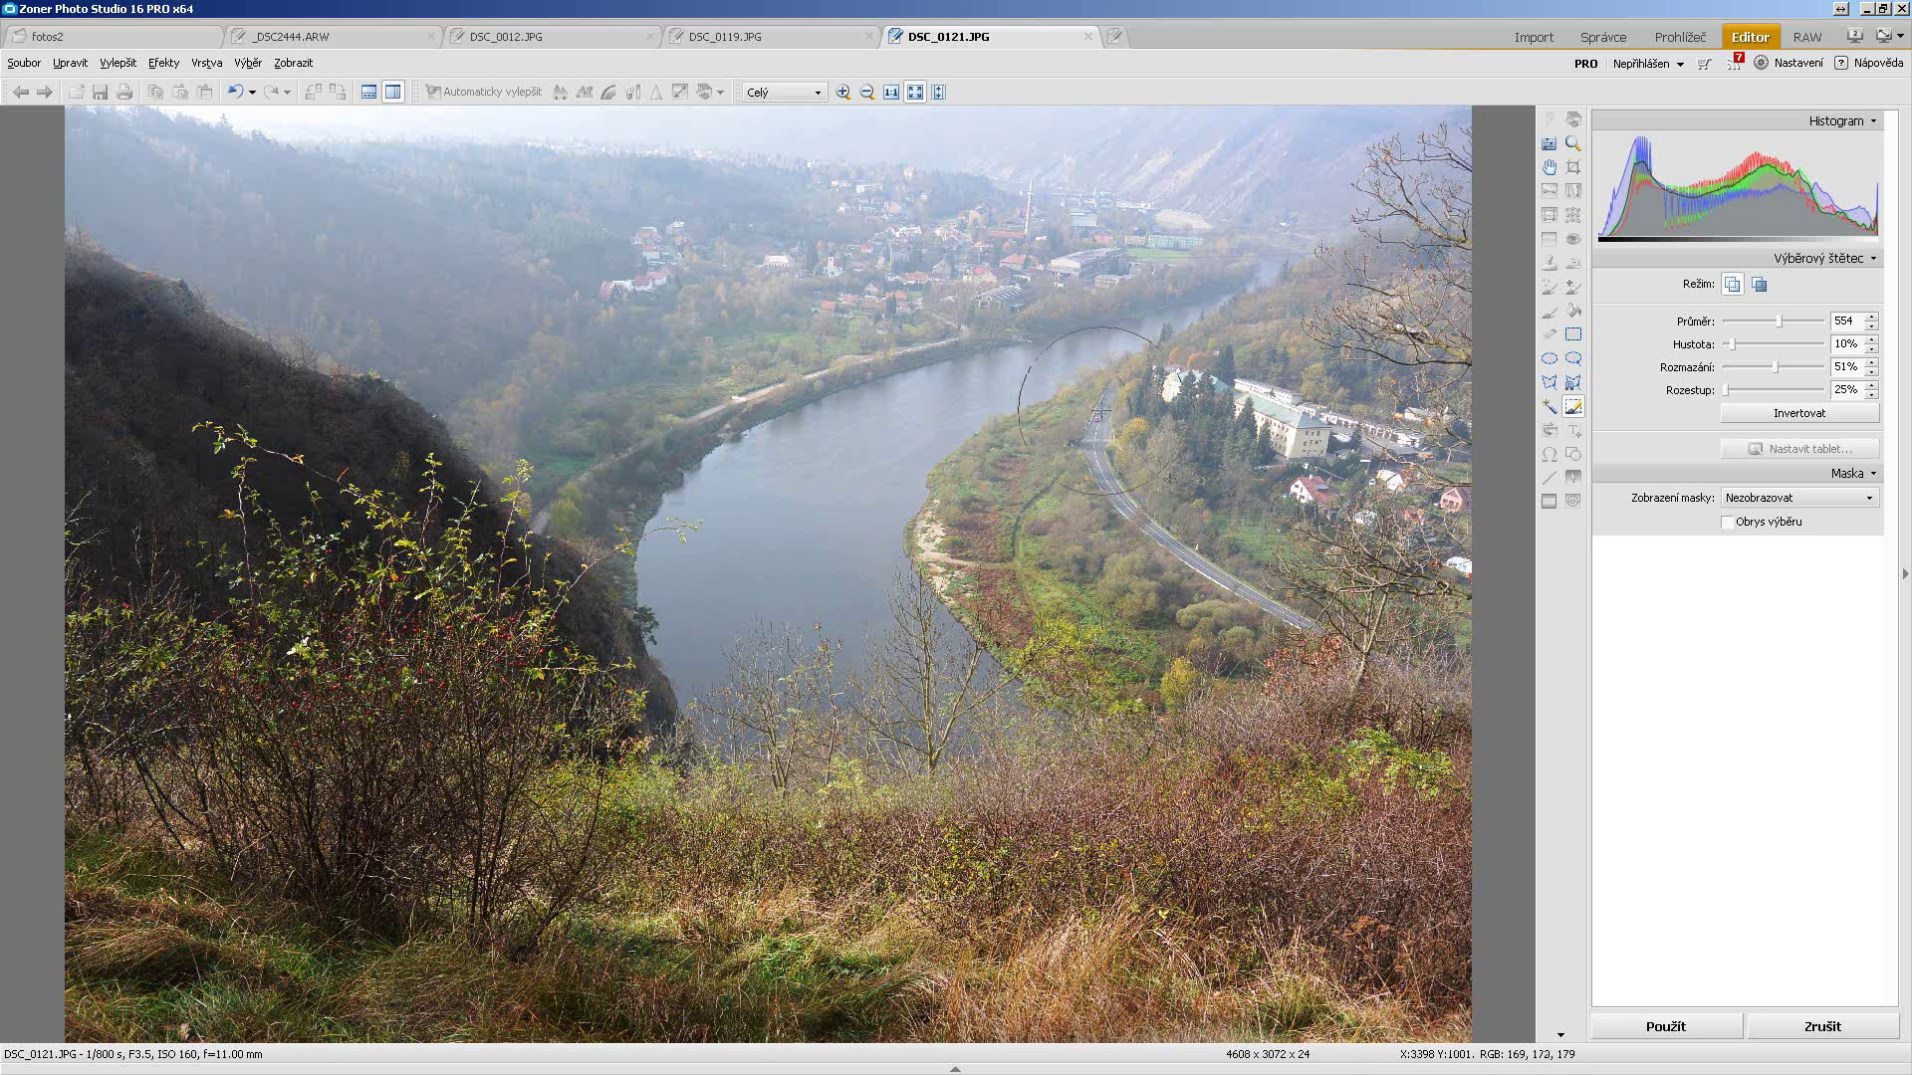
{"action": "left_click_drag", "start_coordinate": [1034, 492], "coordinate": [1117, 595]}
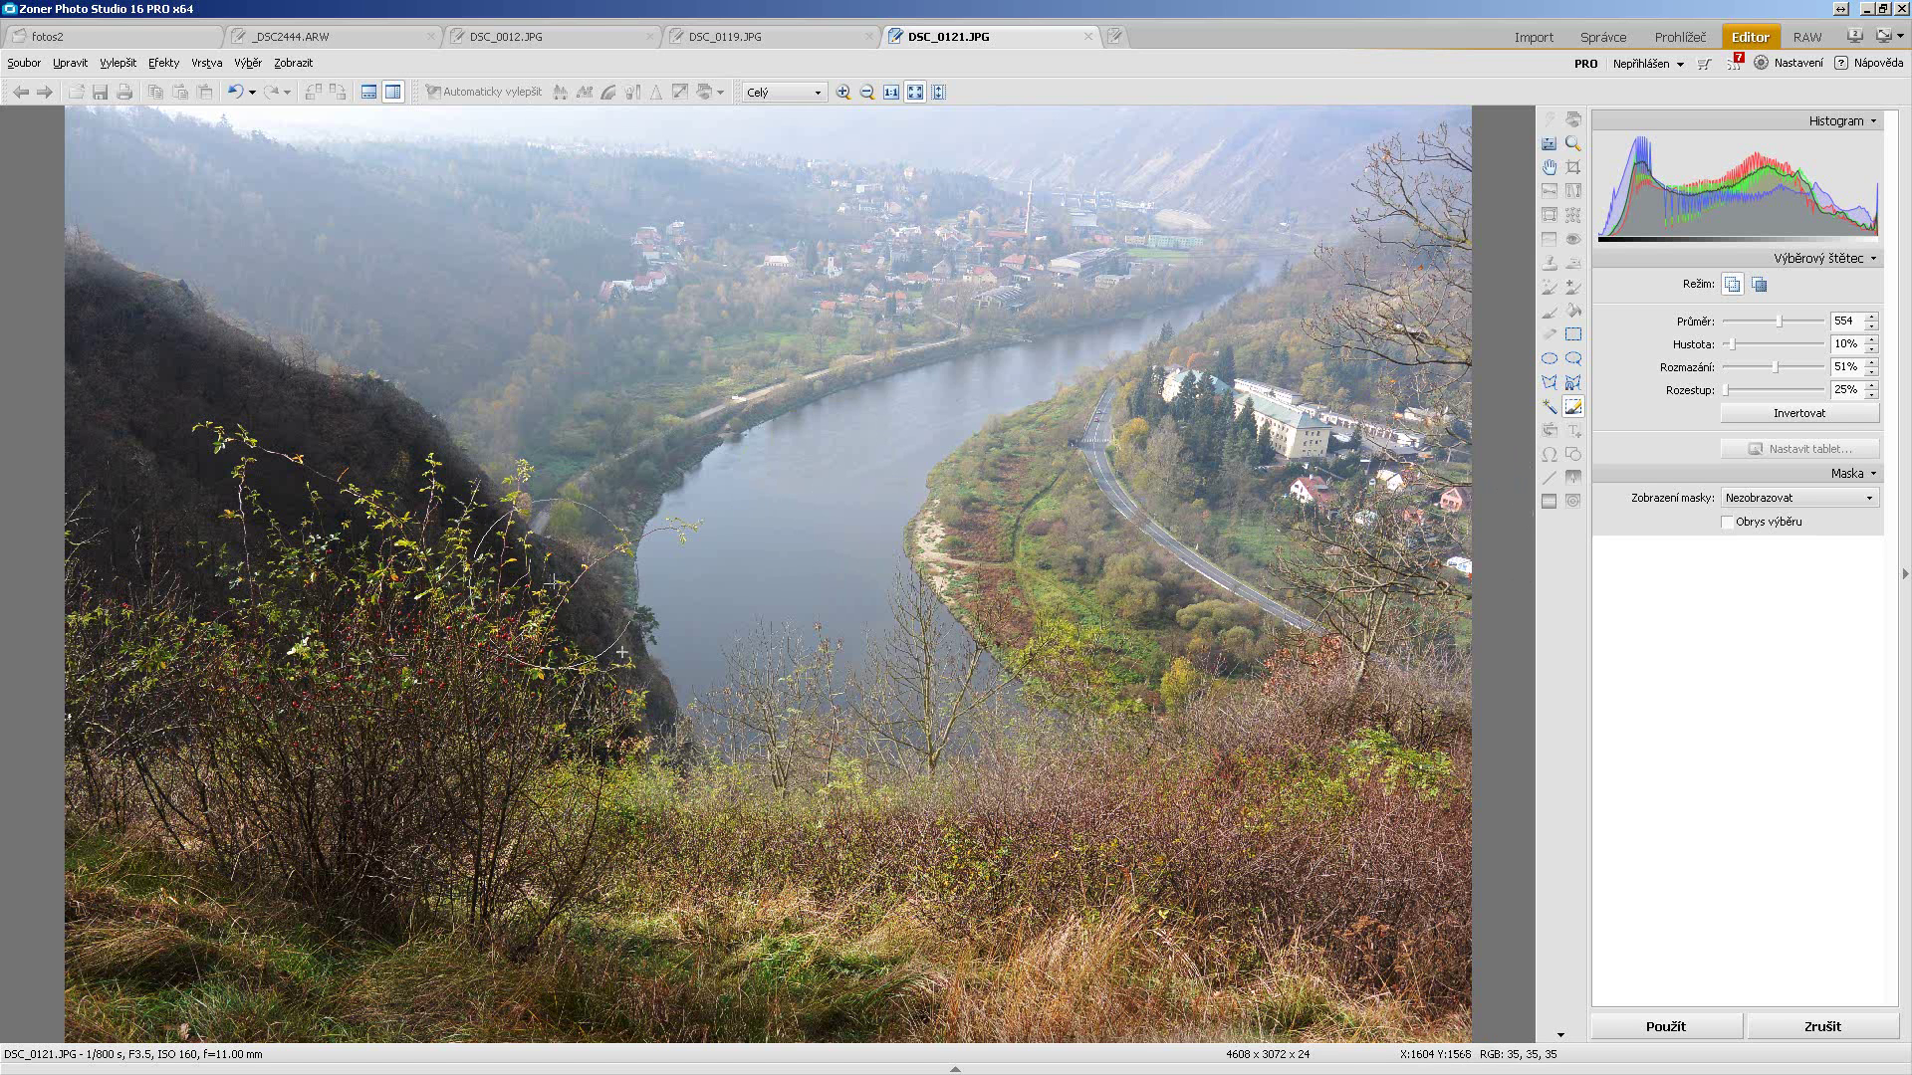
{"action": "left_click_drag", "start_coordinate": [495, 527], "coordinate": [598, 637]}
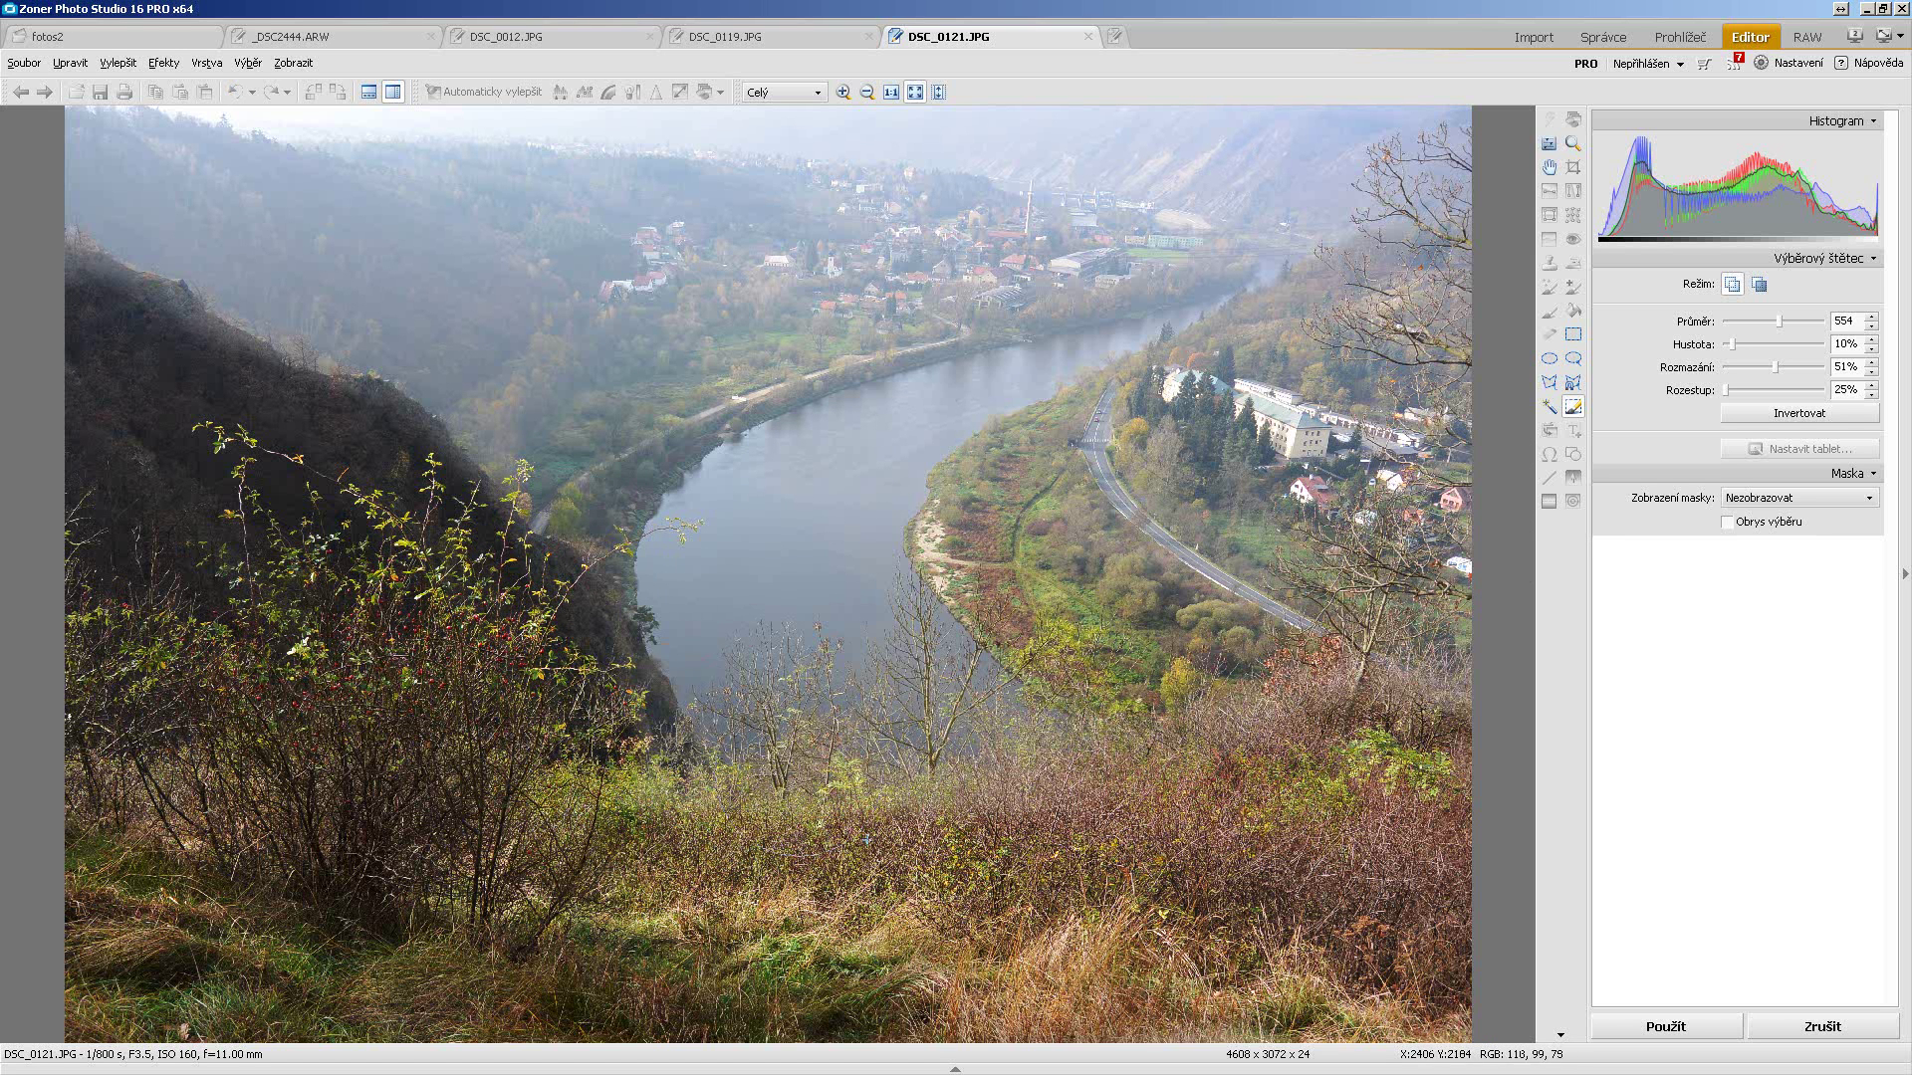